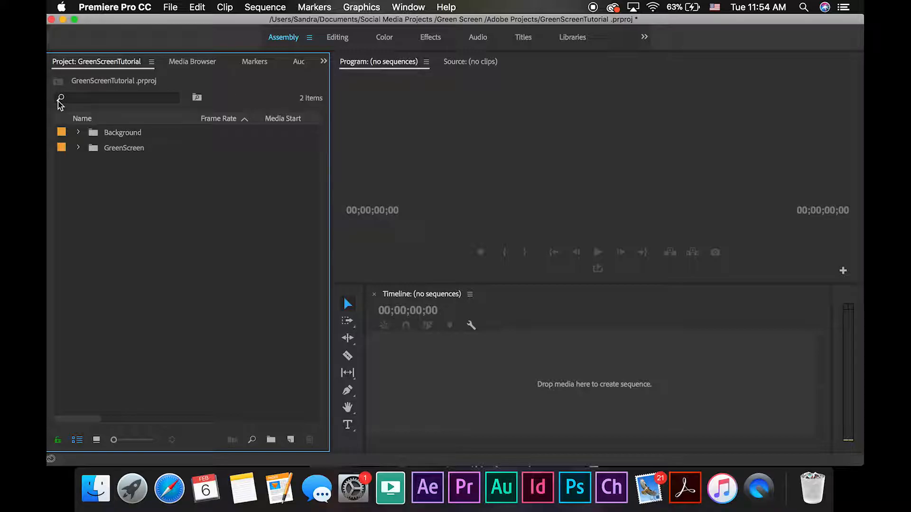
Expand the Background bin and preview Tree.jpg, Woods1.jpg and Woods2.jpeg one after another.
{"action": "left_click", "coordinate": [78, 133]}
{"action": "left_click", "coordinate": [110, 150]}
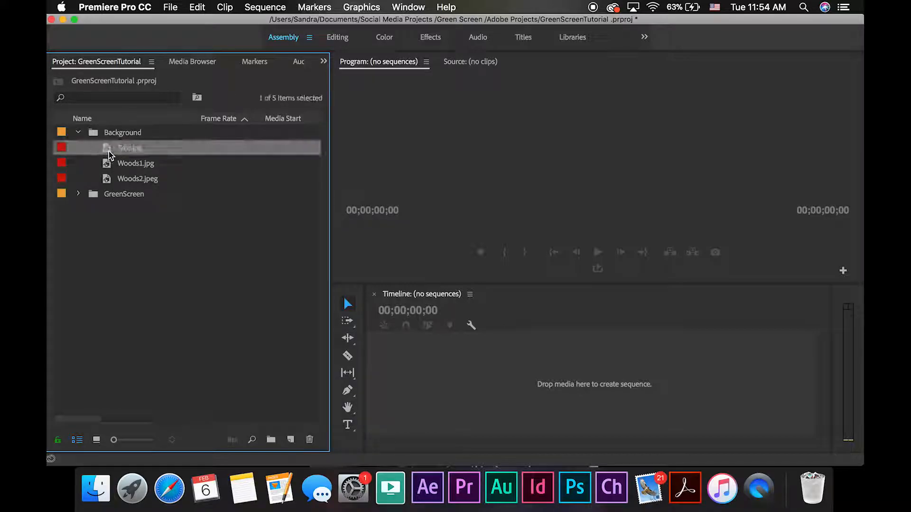
{"action": "double_click", "coordinate": [106, 149]}
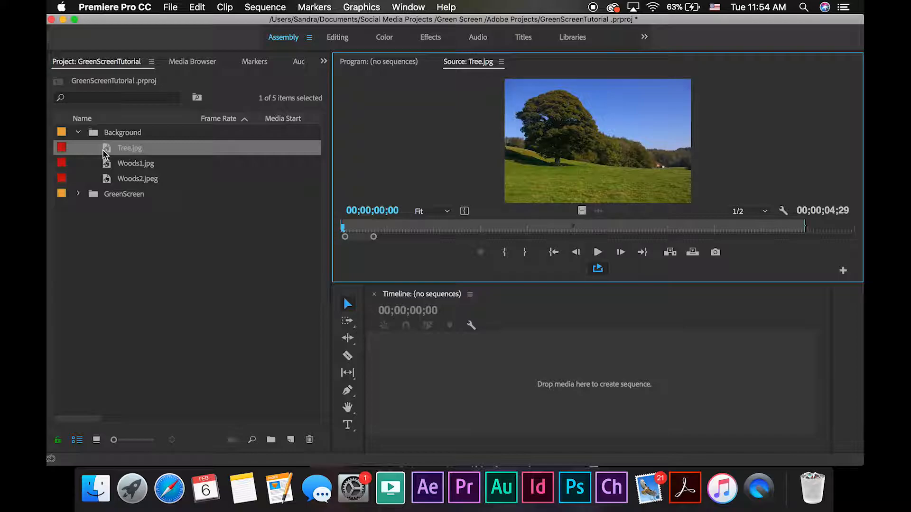
{"action": "left_click", "coordinate": [107, 162]}
{"action": "double_click", "coordinate": [108, 163]}
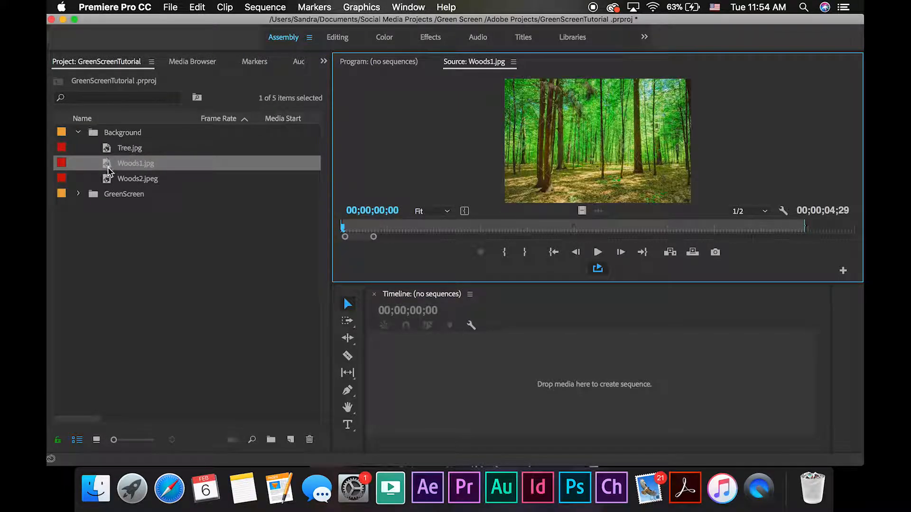
{"action": "double_click", "coordinate": [108, 178]}
Expand the GreenScreen bin and preview V1.mov, V2.mov and V3.mov at a frame partway through each clip.
{"action": "left_click", "coordinate": [78, 194]}
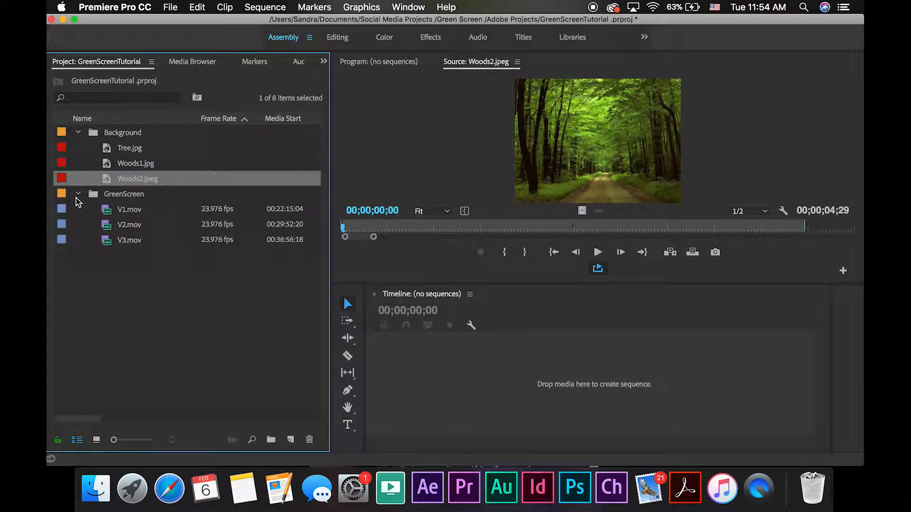
{"action": "double_click", "coordinate": [105, 213]}
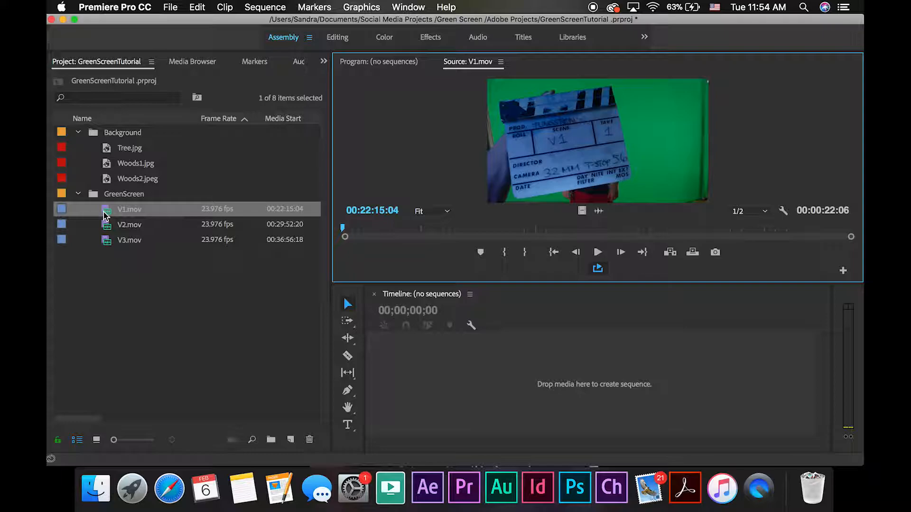
{"action": "left_click", "coordinate": [525, 229]}
{"action": "double_click", "coordinate": [104, 225]}
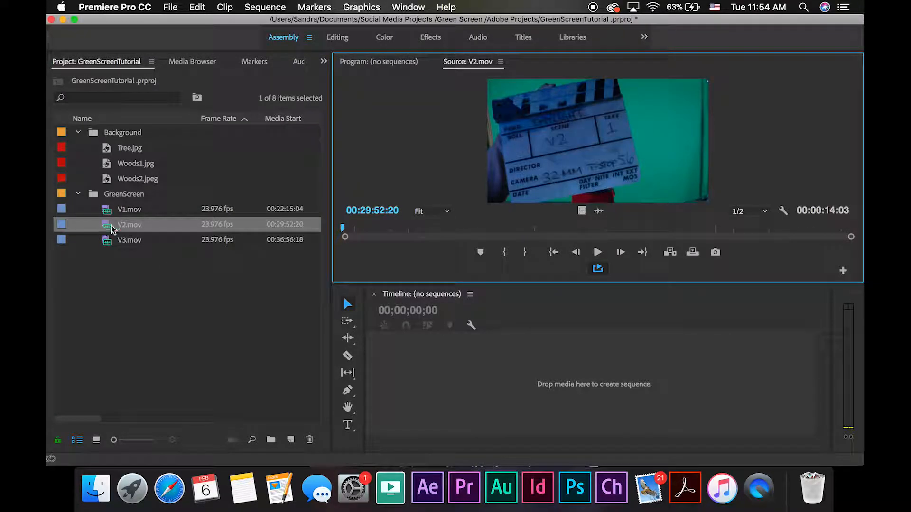
{"action": "left_click", "coordinate": [598, 229]}
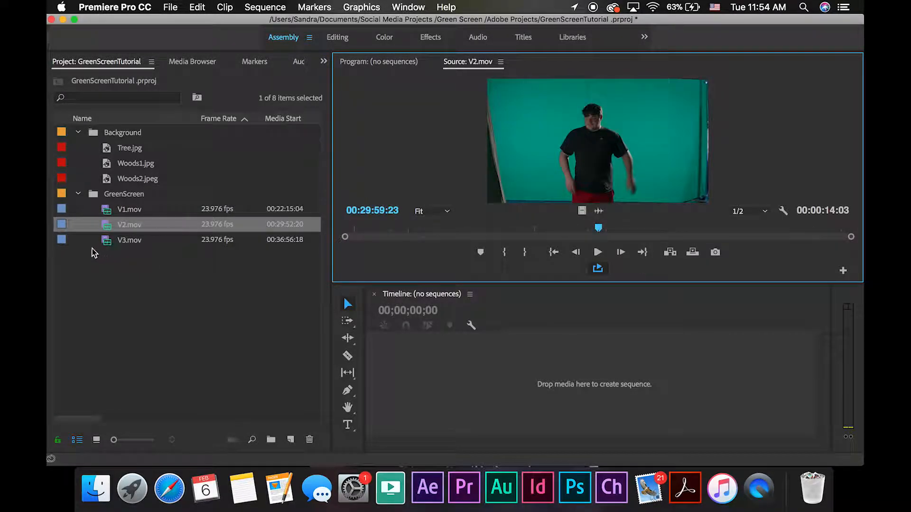
{"action": "double_click", "coordinate": [105, 240]}
{"action": "left_click", "coordinate": [616, 229]}
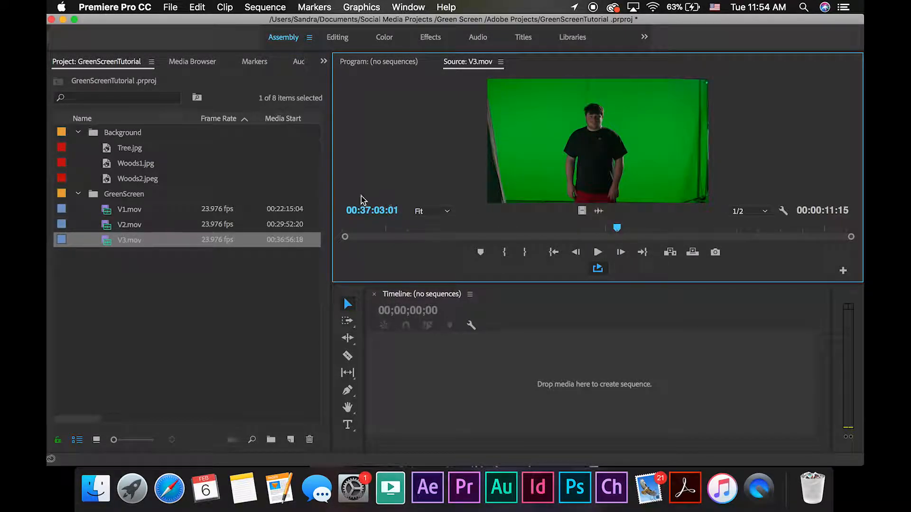
Review V1.mov, V2.mov and V3.mov again to compare their green screen lighting.
{"action": "double_click", "coordinate": [106, 215]}
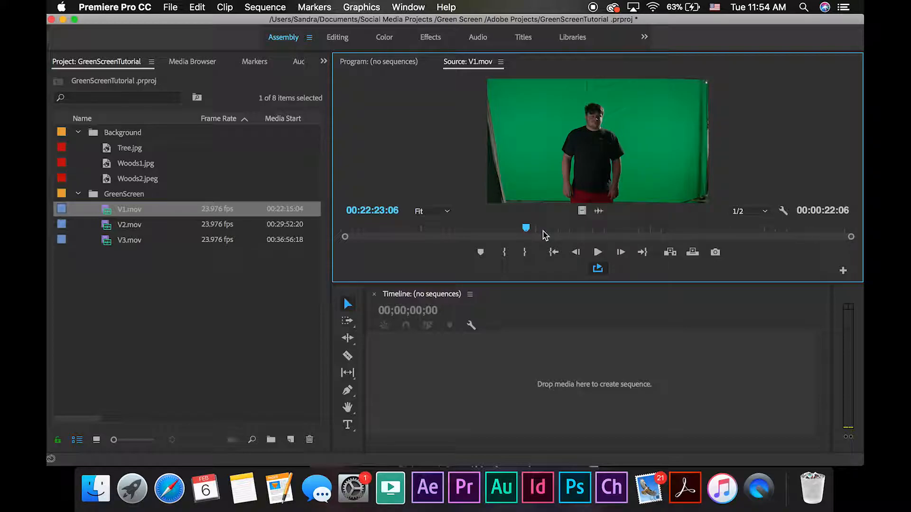
{"action": "double_click", "coordinate": [109, 230]}
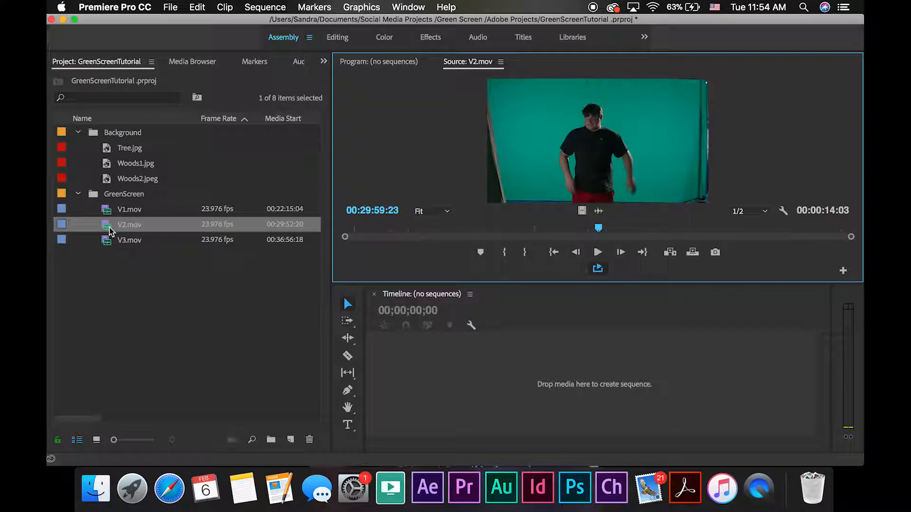
{"action": "double_click", "coordinate": [106, 245]}
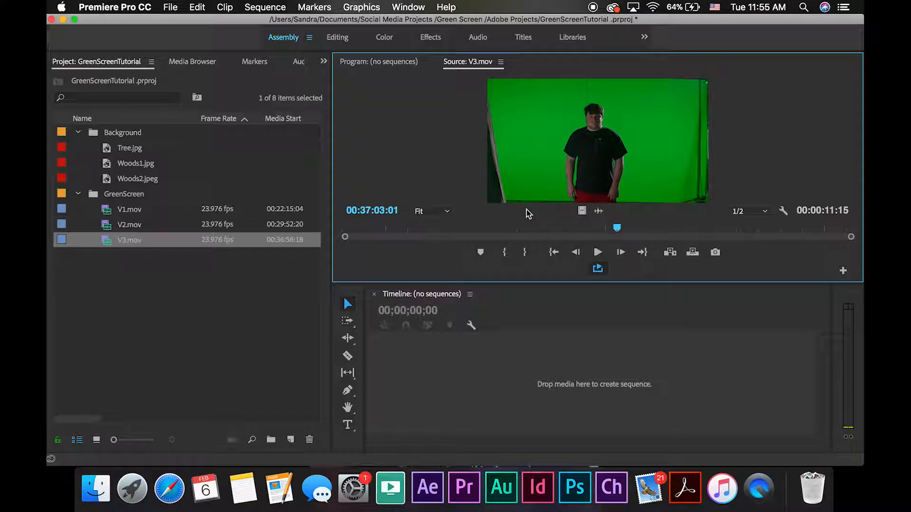
Compare the background images Woods1.jpg, Woods2.jpeg and Tree.jpg with the V1.mov footage.
{"action": "double_click", "coordinate": [104, 170]}
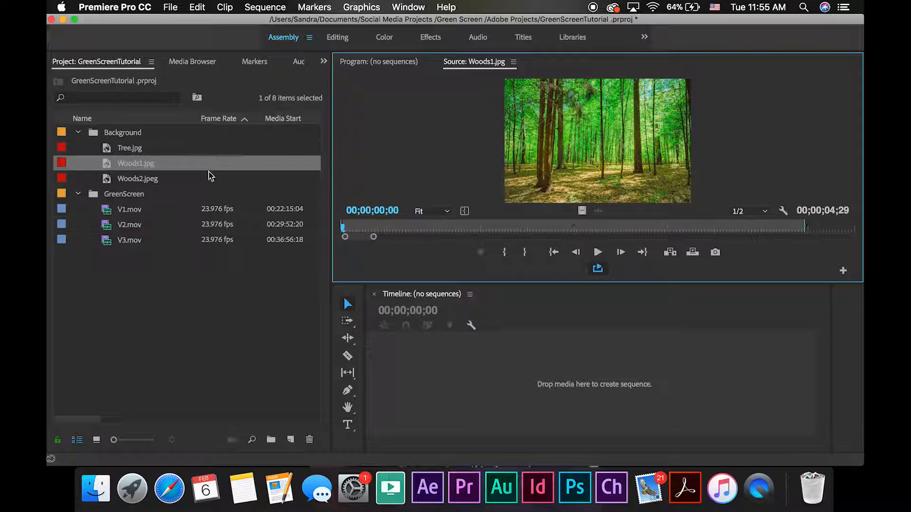
{"action": "double_click", "coordinate": [109, 180]}
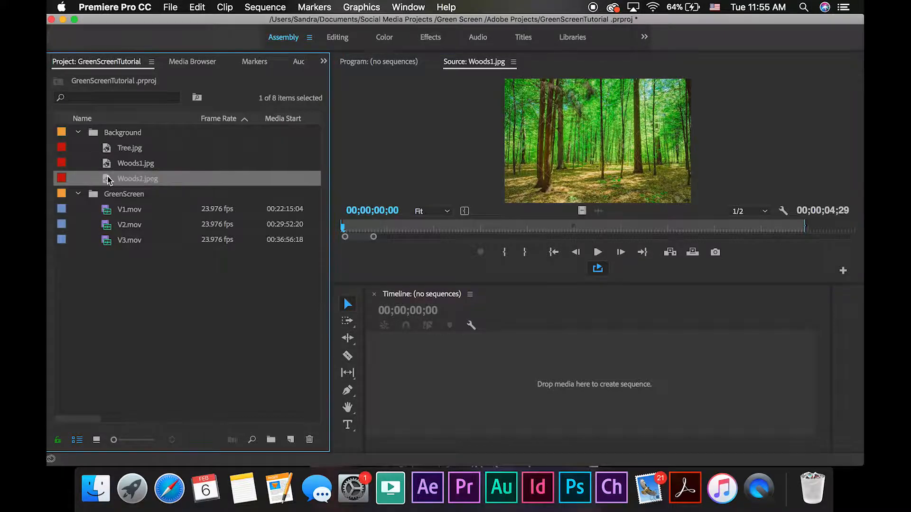
{"action": "double_click", "coordinate": [114, 151]}
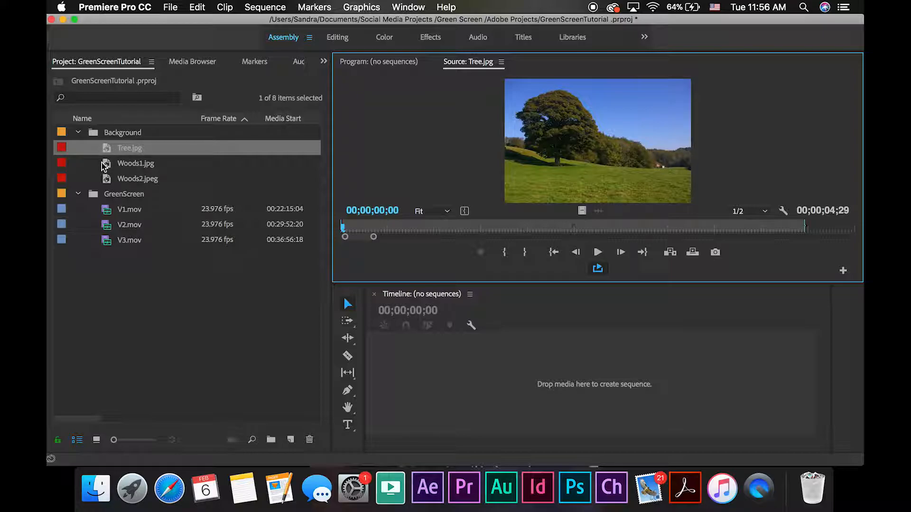
{"action": "double_click", "coordinate": [107, 210]}
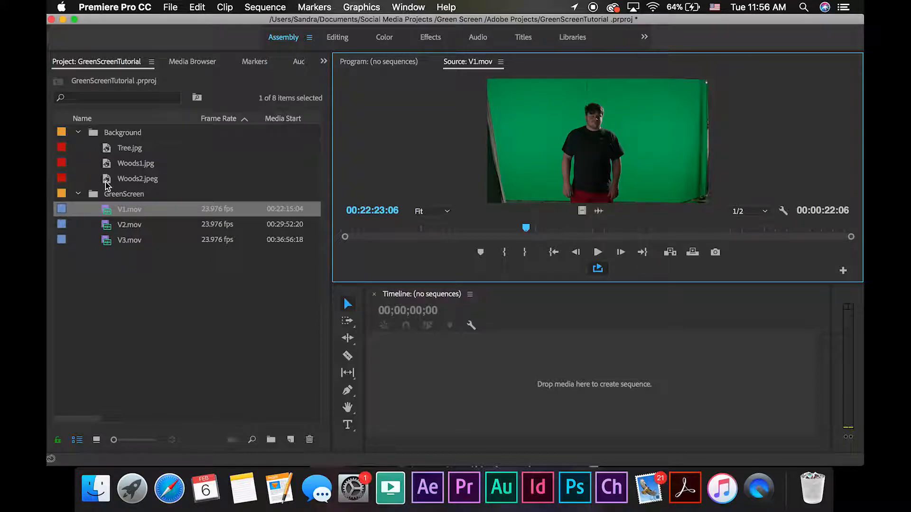
{"action": "double_click", "coordinate": [106, 180]}
Create a sequence from Woods1.jpg and extend the image clip on track V1 to a duration of 00;00;27;16.
{"action": "double_click", "coordinate": [106, 164]}
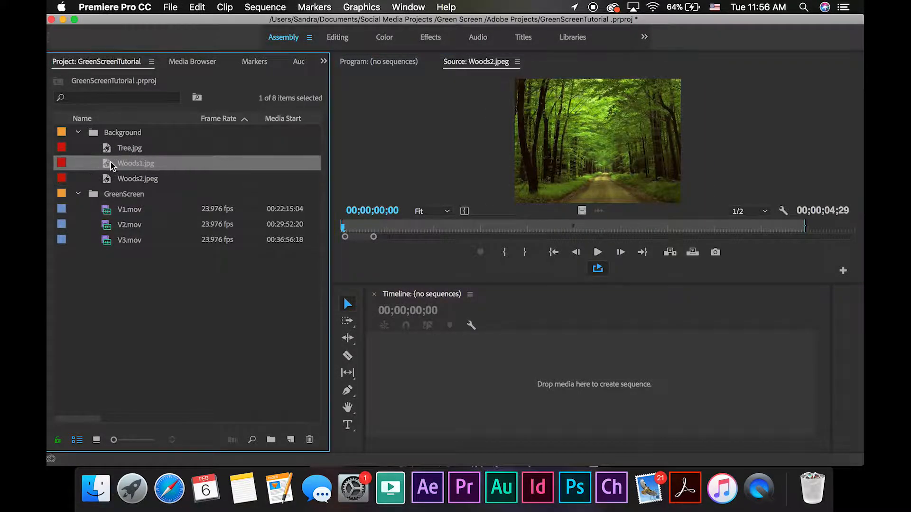
{"action": "left_click_drag", "start_coordinate": [106, 164], "coordinate": [424, 380]}
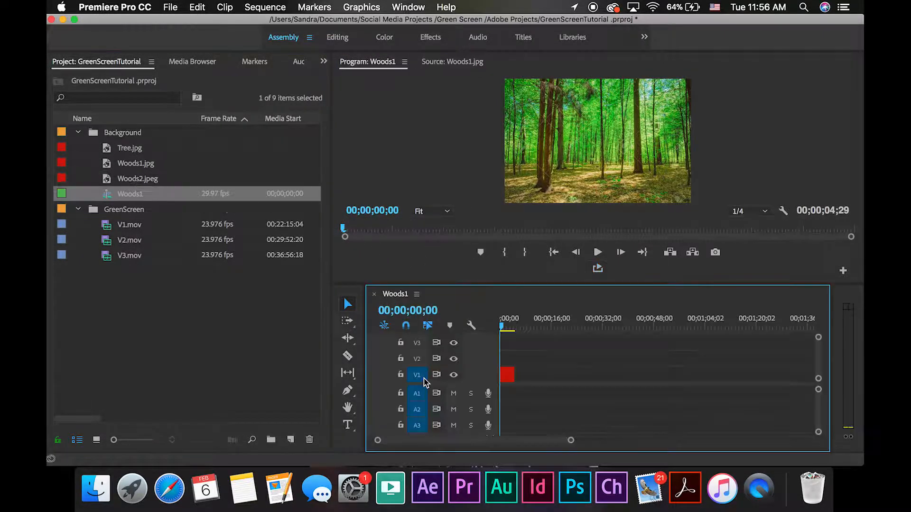
{"action": "right_click", "coordinate": [524, 386]}
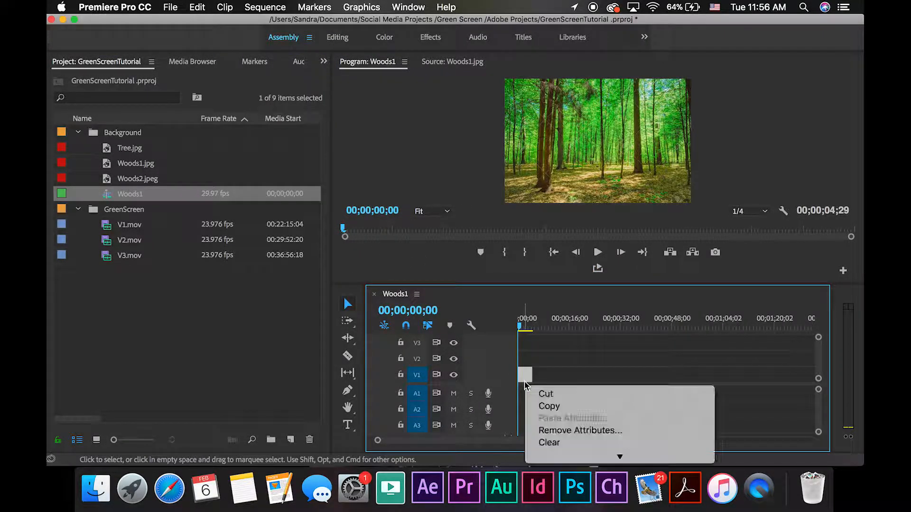
{"action": "left_click", "coordinate": [528, 374]}
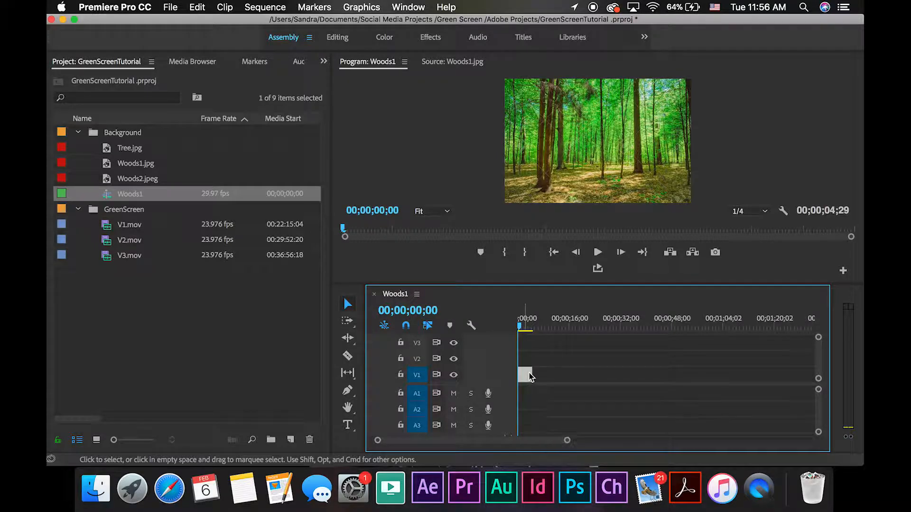
{"action": "left_click_drag", "start_coordinate": [532, 372], "coordinate": [605, 373]}
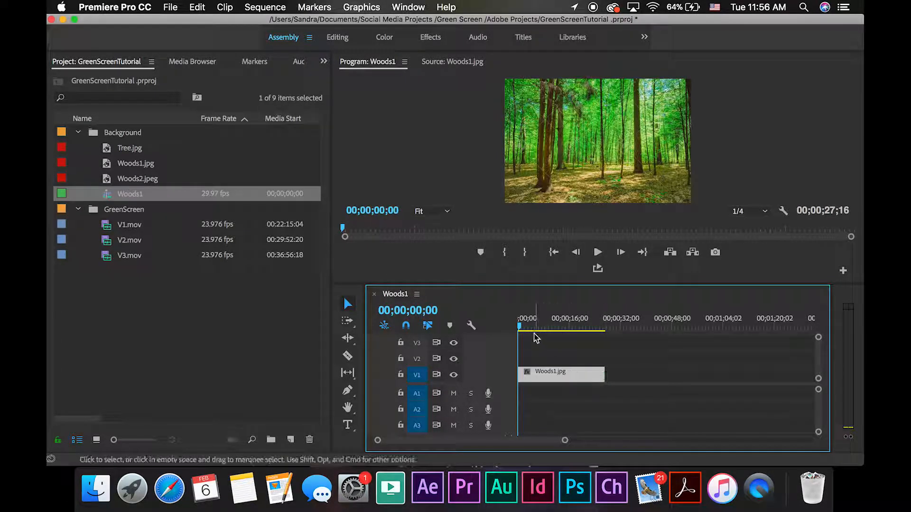
{"action": "left_click", "coordinate": [540, 385]}
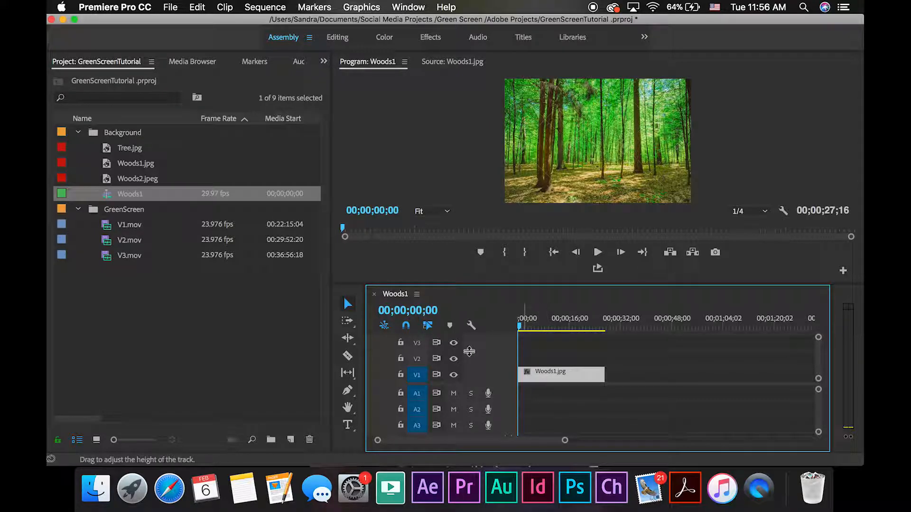
Place V1.mov on track V2 at the sequence start above Woods1.jpg, then unlink and delete its audio.
{"action": "double_click", "coordinate": [107, 228]}
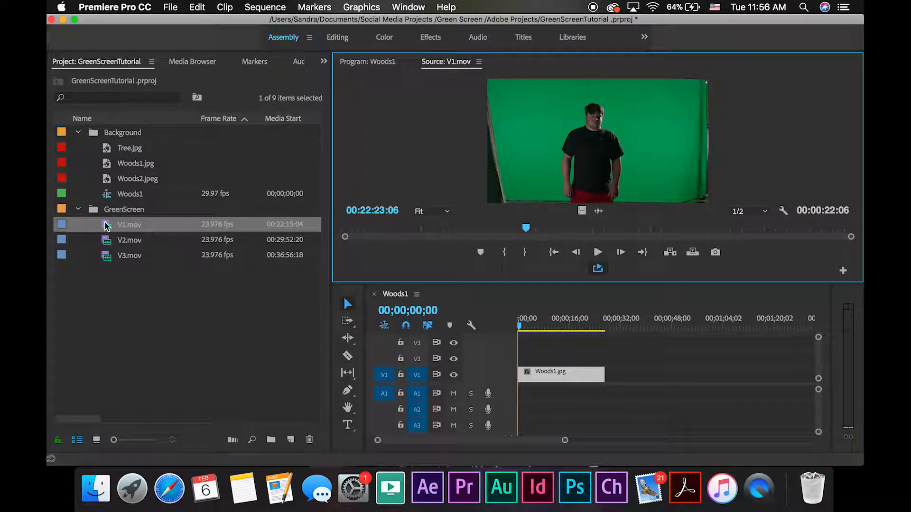
{"action": "left_click_drag", "start_coordinate": [107, 228], "coordinate": [516, 356]}
{"action": "left_click", "coordinate": [543, 411]}
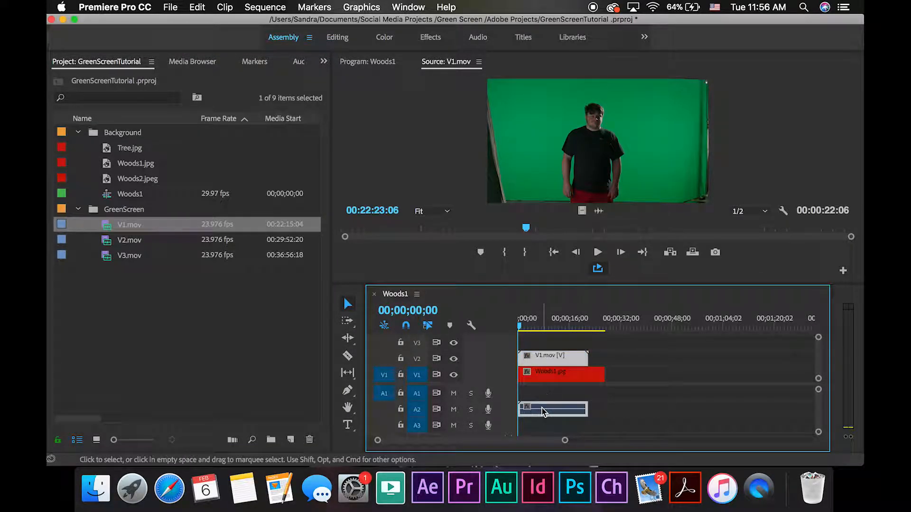
{"action": "key", "text": "super+l"}
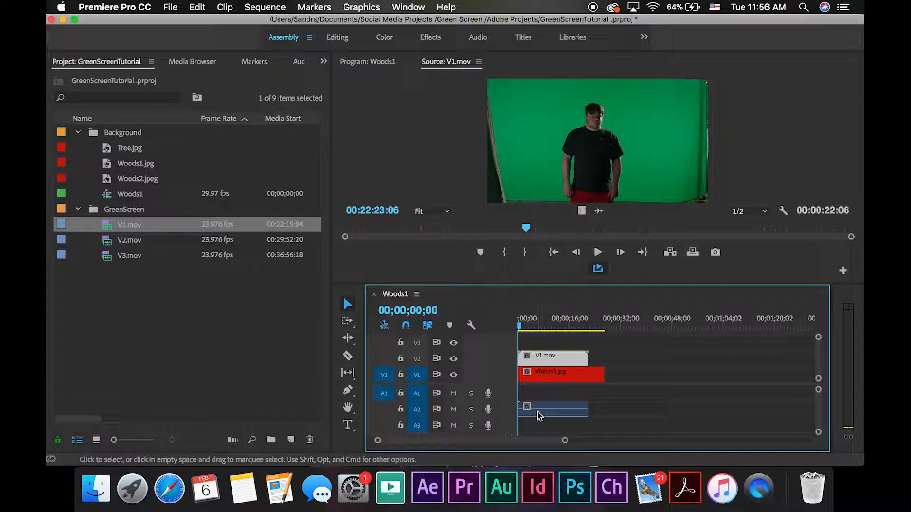
{"action": "left_click", "coordinate": [538, 415]}
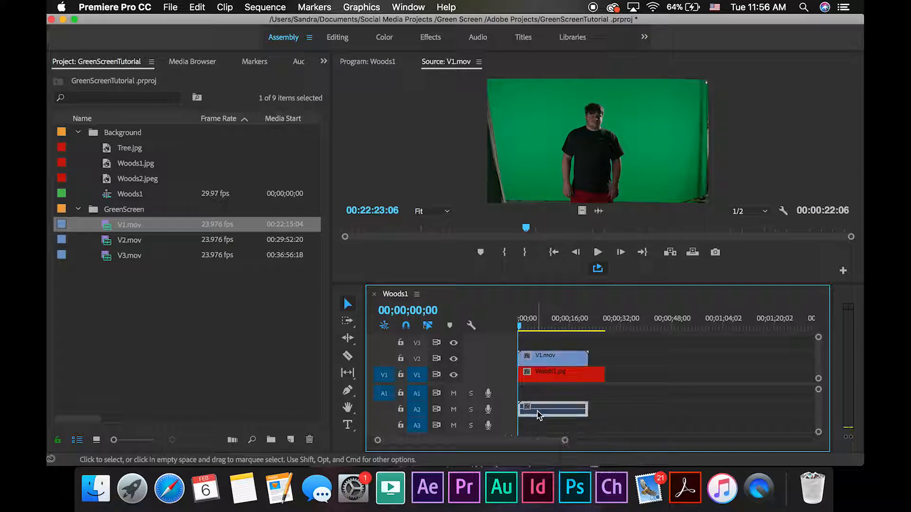
{"action": "key", "text": "Delete"}
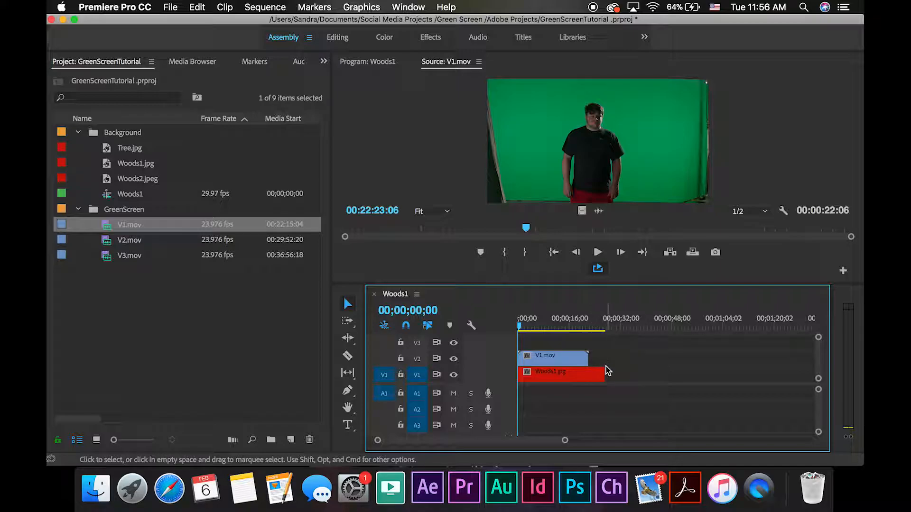
Shorten both timeline clips to 00;00;06;06 and check track V2 hidden and shown at 00;00;03;00.
{"action": "left_click_drag", "start_coordinate": [602, 371], "coordinate": [536, 372]}
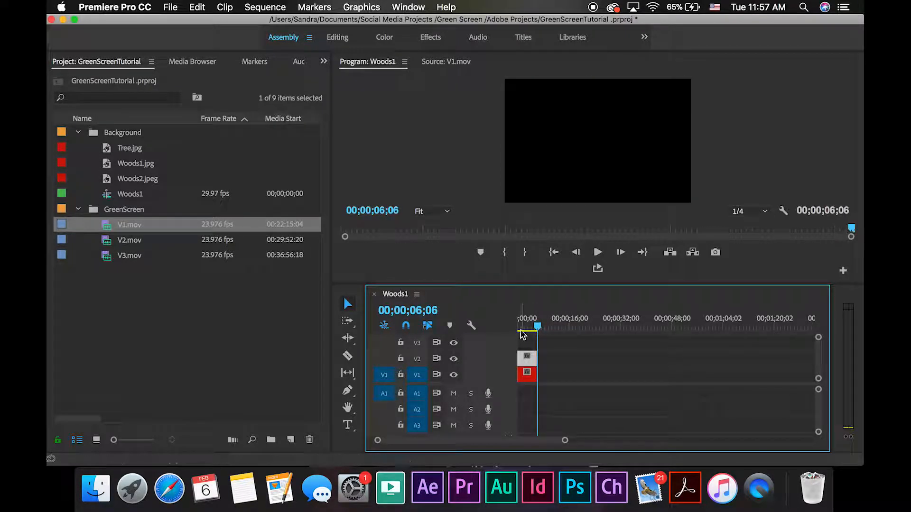
{"action": "mouse_move", "coordinate": [538, 330]}
{"action": "left_mouse_down"}
{"action": "mouse_move", "coordinate": [521, 327]}
{"action": "mouse_move", "coordinate": [528, 334]}
{"action": "left_mouse_up"}
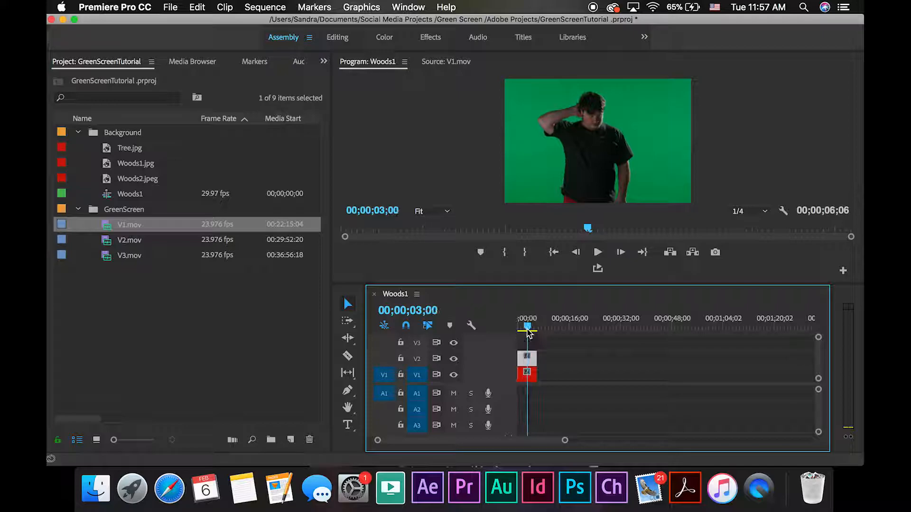
{"action": "left_click", "coordinate": [454, 359]}
{"action": "left_click", "coordinate": [453, 359]}
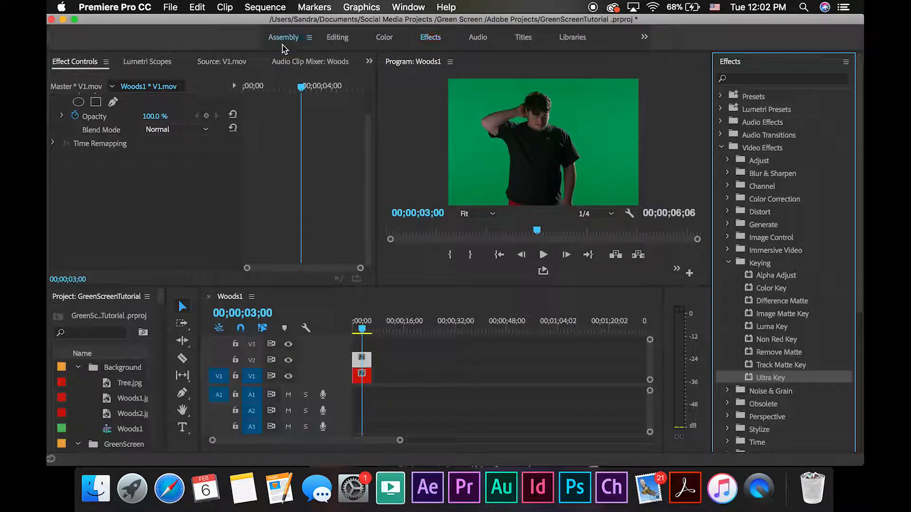
Switch to the Effects workspace and apply the Ultra Key video effect from the Keying group to V1.mov on track V2.
{"action": "left_click", "coordinate": [283, 43]}
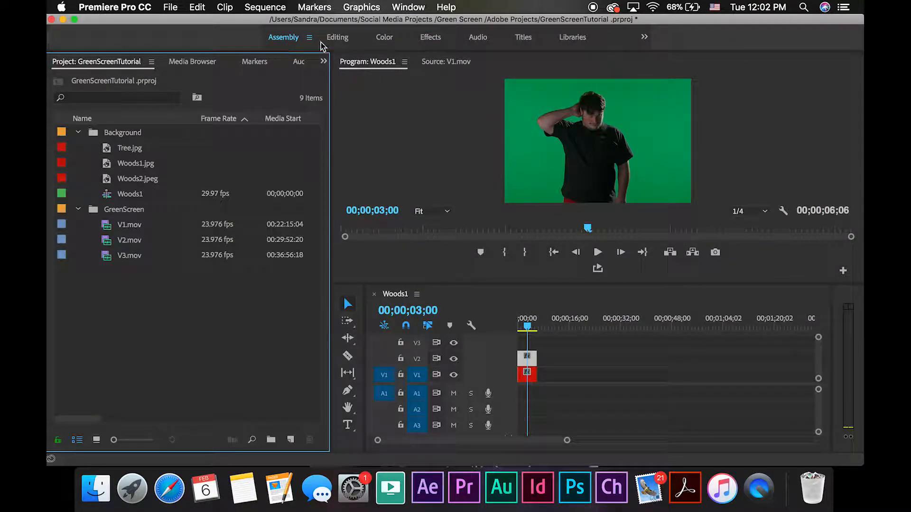
{"action": "left_click", "coordinate": [431, 37]}
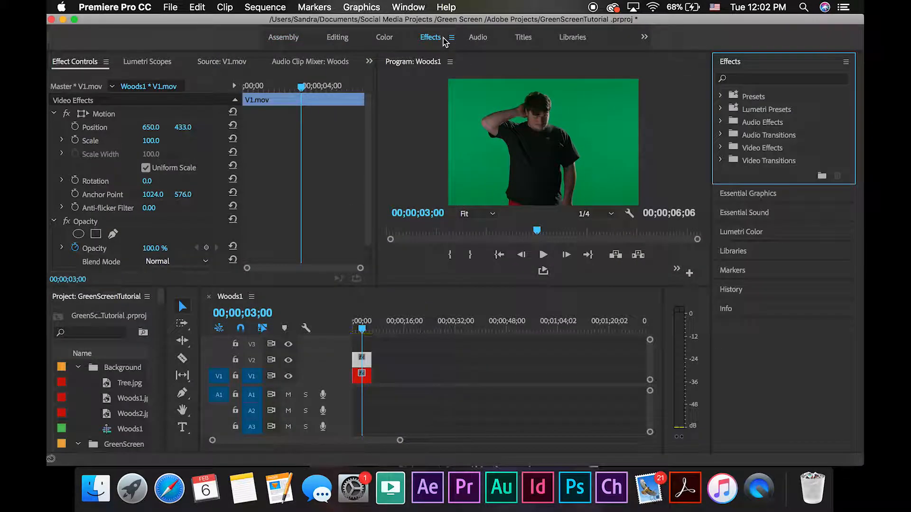
{"action": "left_click", "coordinate": [720, 148]}
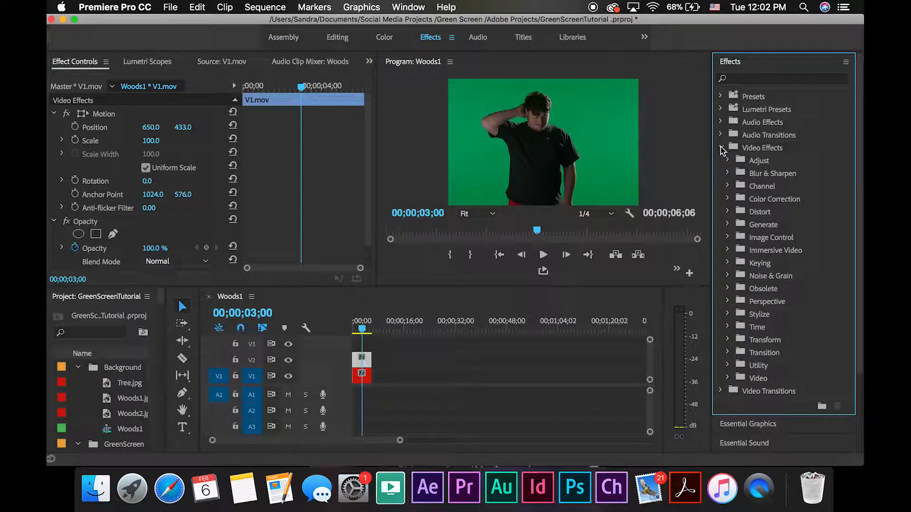
{"action": "left_click", "coordinate": [728, 263]}
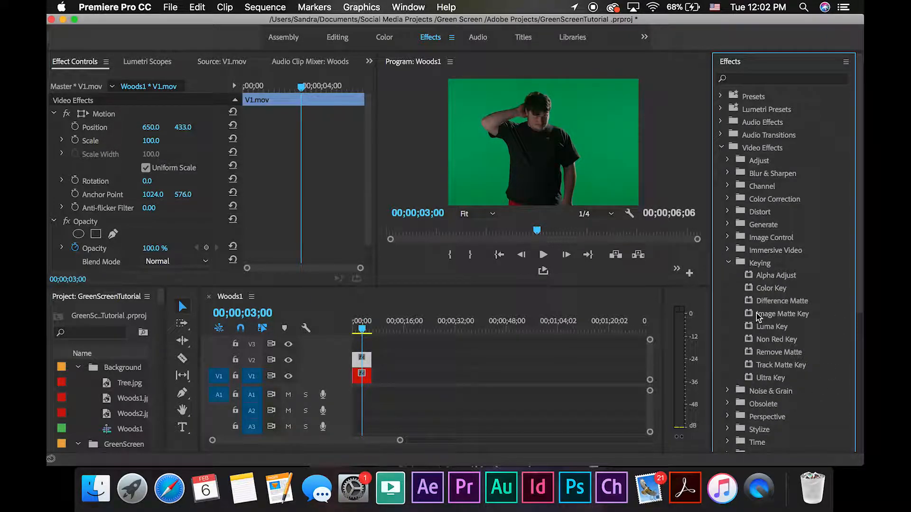
{"action": "left_click", "coordinate": [750, 378]}
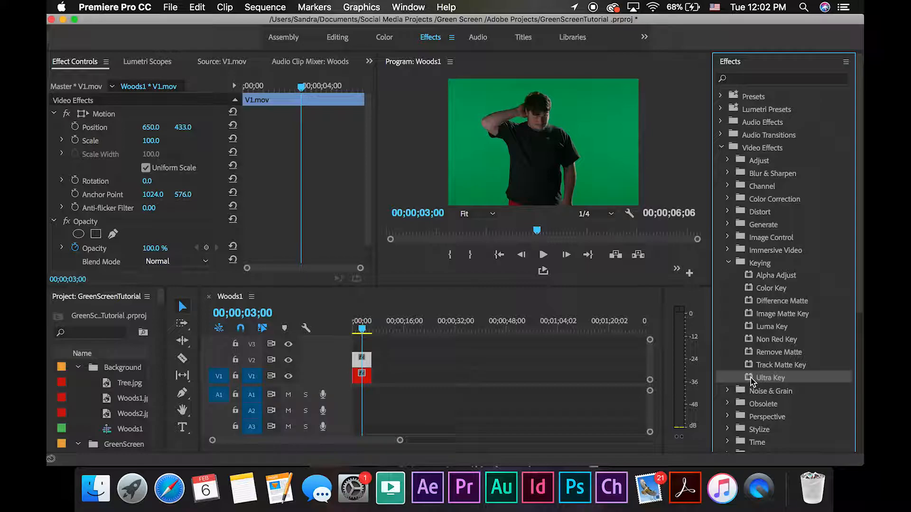
{"action": "left_click_drag", "start_coordinate": [750, 377], "coordinate": [361, 373]}
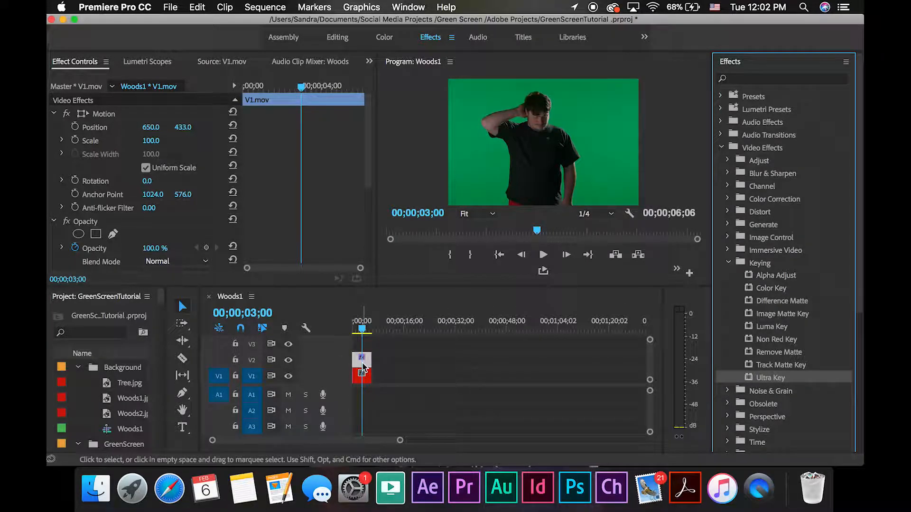
Sample the green backdrop of V1.mov in the program preview as its Ultra Key key color.
{"action": "scroll", "coordinate": [105, 174], "scroll_direction": "down", "scroll_amount": 5}
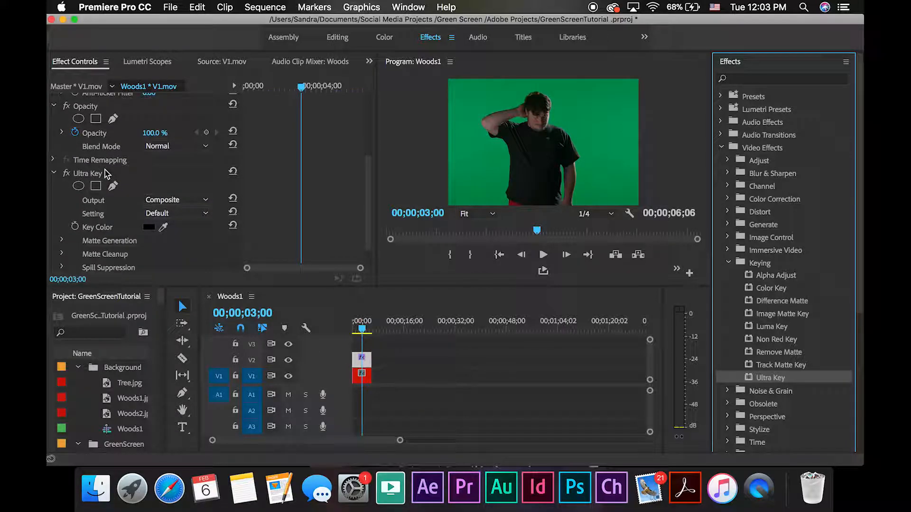
{"action": "left_click", "coordinate": [162, 255]}
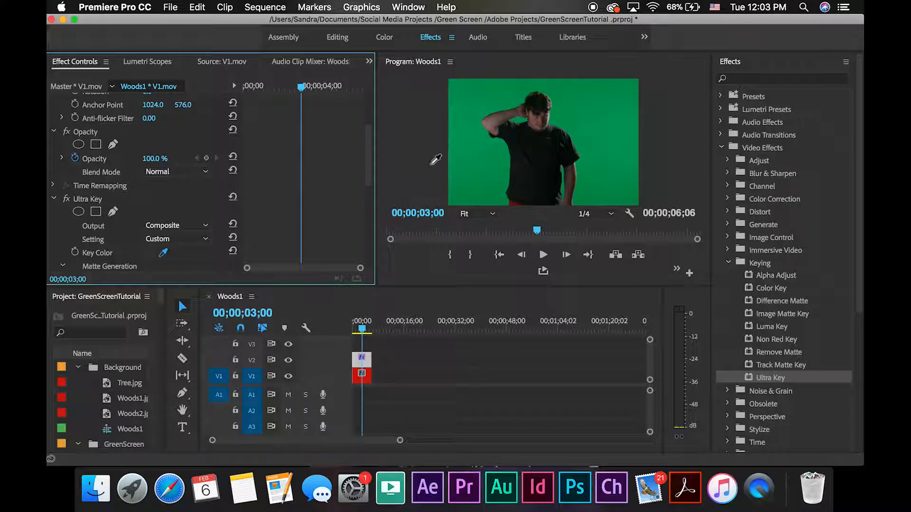
{"action": "left_click", "coordinate": [496, 173]}
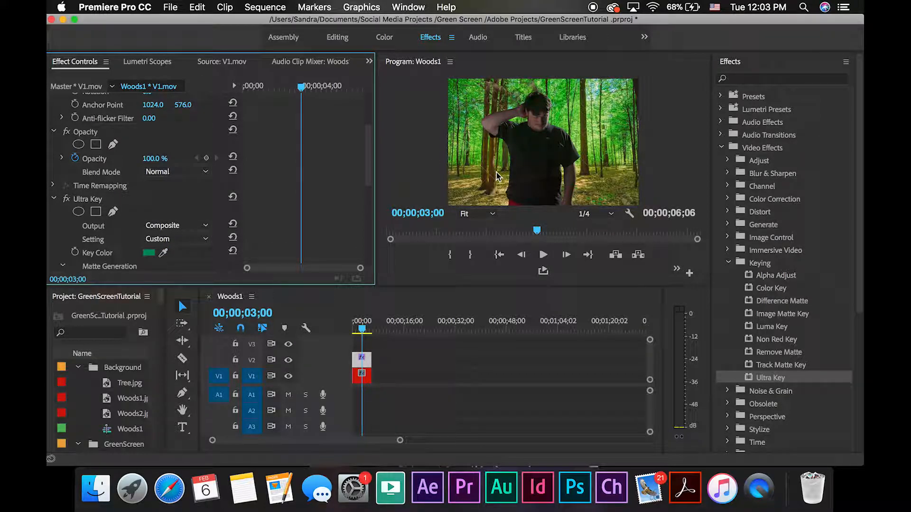
Set V1.mov's Ultra Key setting to Aggressive while checking the matte in Alpha Channel output, and restore the output to Composite.
{"action": "left_click", "coordinate": [156, 229]}
{"action": "left_click", "coordinate": [159, 249]}
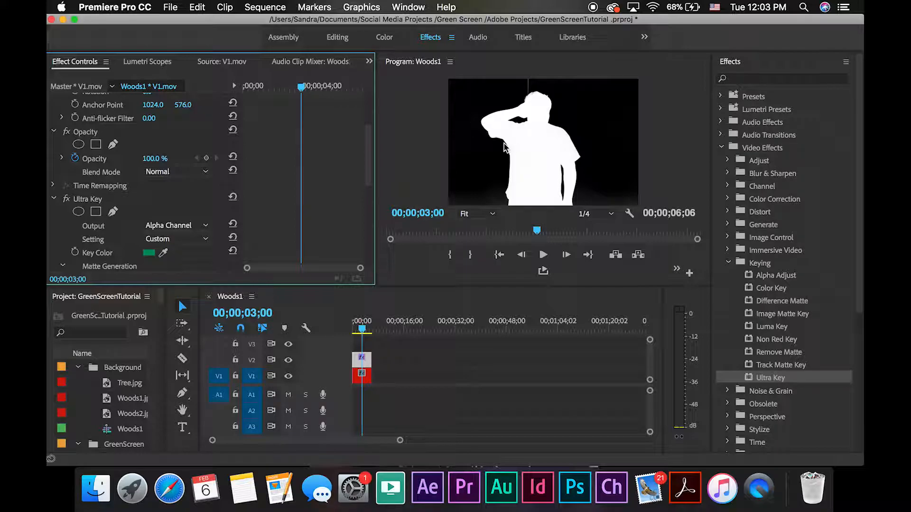
{"action": "left_click", "coordinate": [156, 239]}
{"action": "left_click", "coordinate": [160, 275]}
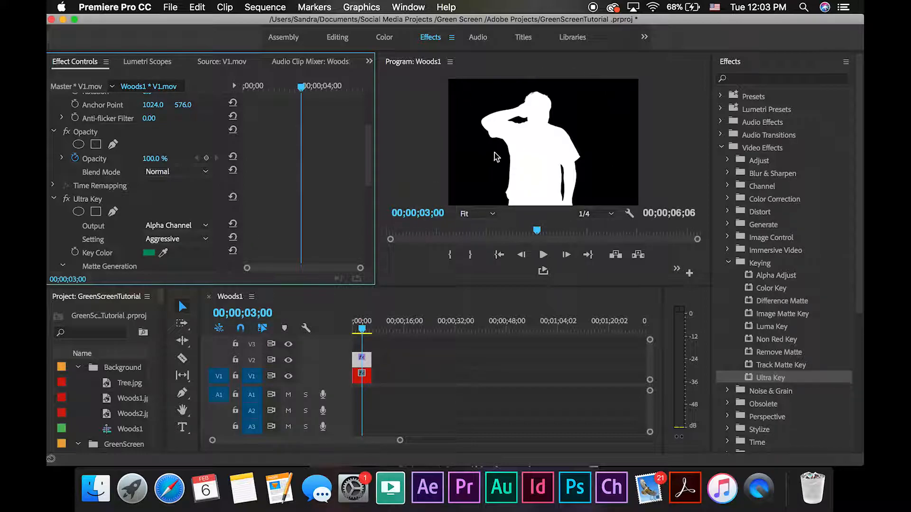
{"action": "left_click", "coordinate": [192, 230]}
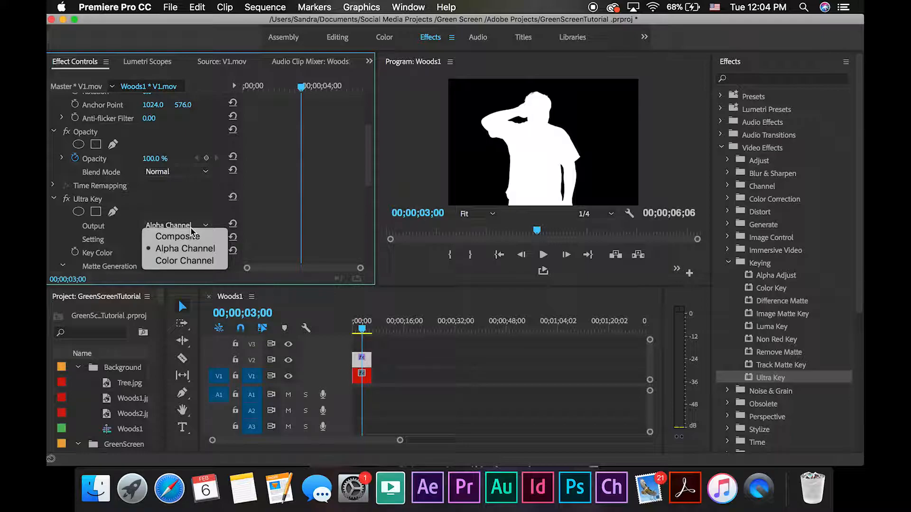
{"action": "left_click", "coordinate": [180, 236]}
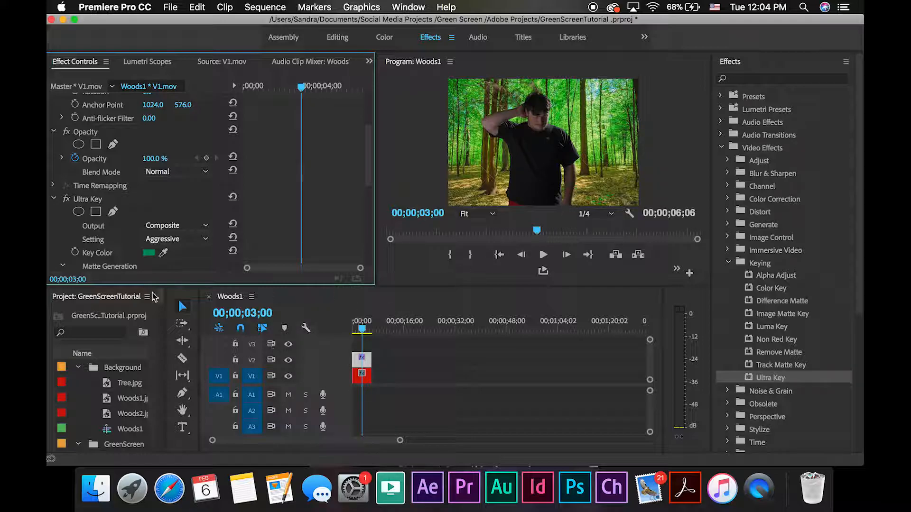
Play the keyed composite from the sequence start and park the playhead at 00;00;03;12.
{"action": "left_click_drag", "start_coordinate": [363, 331], "coordinate": [352, 326]}
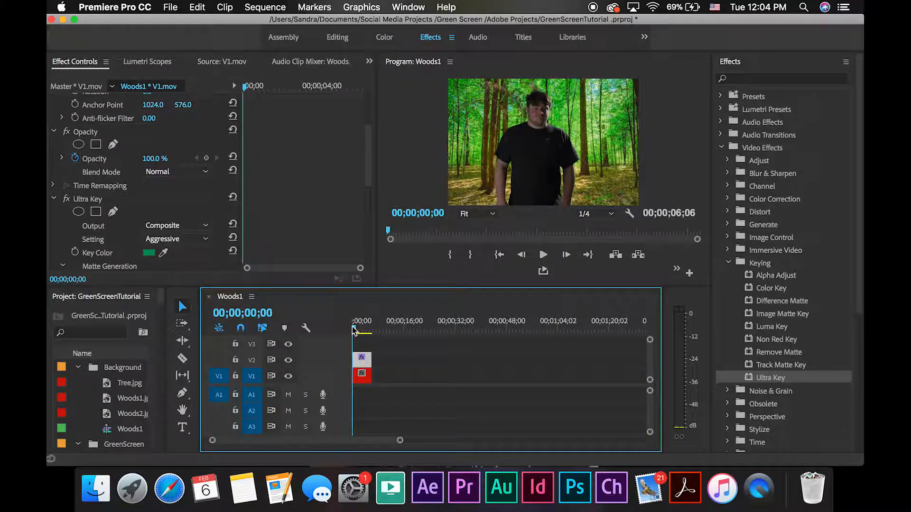
{"action": "key", "text": "space"}
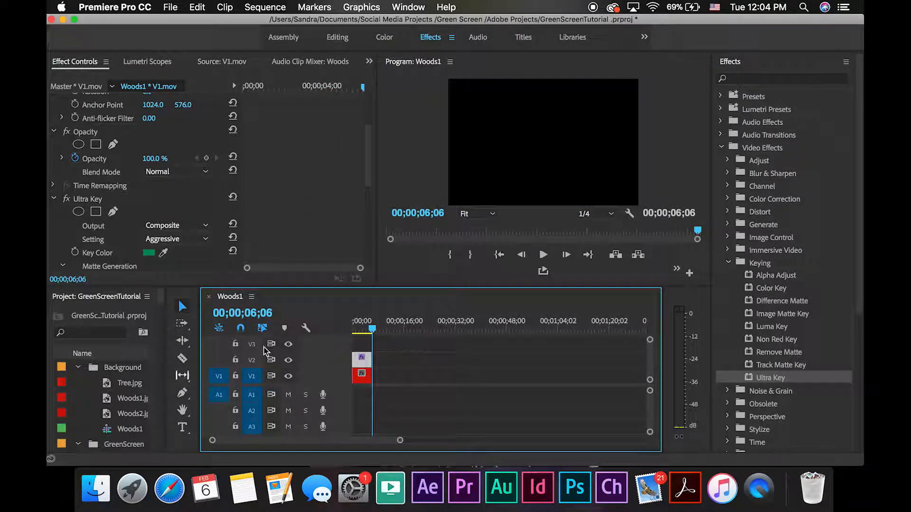
{"action": "left_click", "coordinate": [364, 326]}
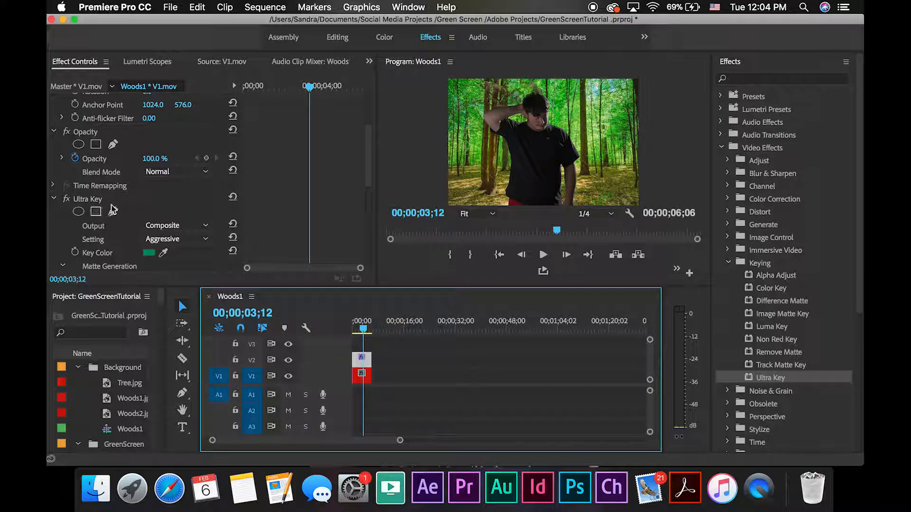
Try V1.mov at a scale of 48, and set its scale to 97.
{"action": "scroll", "coordinate": [101, 213], "scroll_direction": "up", "scroll_amount": 4}
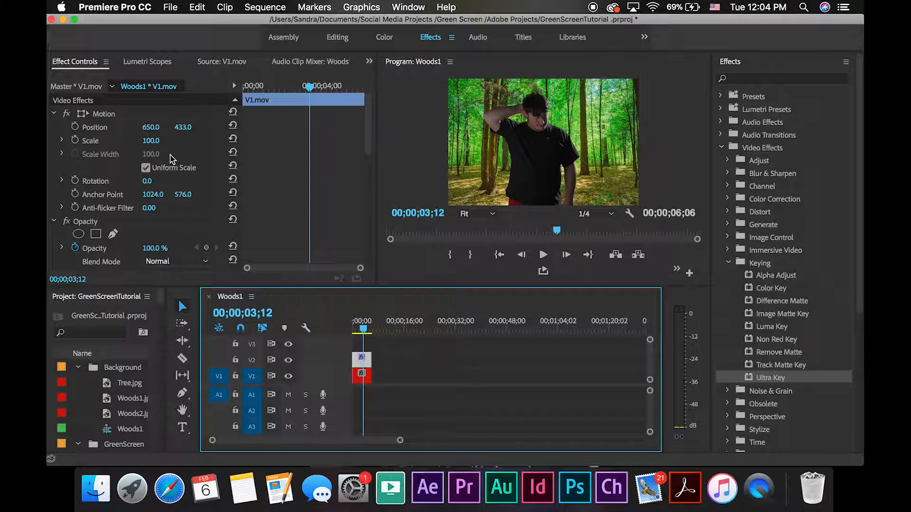
{"action": "mouse_move", "coordinate": [150, 140]}
{"action": "left_mouse_down"}
{"action": "mouse_move", "coordinate": [123, 141]}
{"action": "mouse_move", "coordinate": [145, 140]}
{"action": "left_mouse_up"}
{"action": "left_click", "coordinate": [150, 141]}
{"action": "type", "text": "48"}
{"action": "key", "text": "Return"}
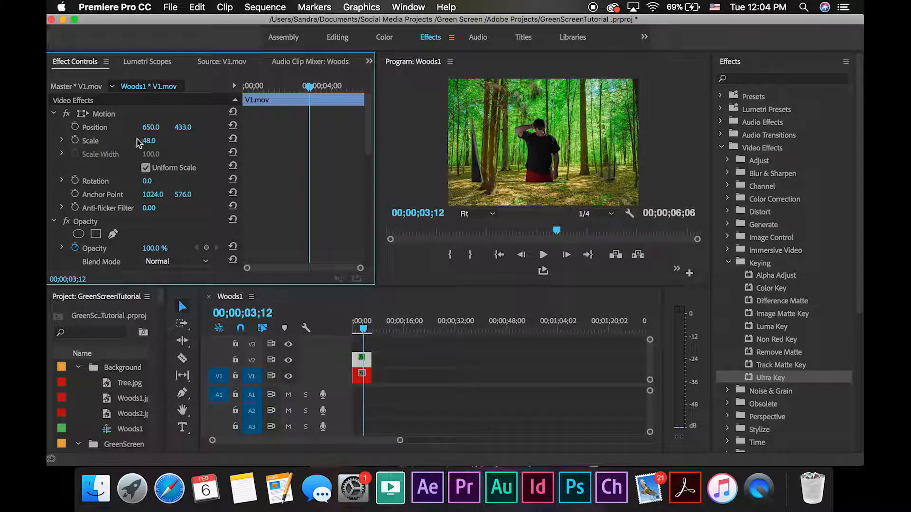
{"action": "left_click_drag", "start_coordinate": [153, 140], "coordinate": [176, 140]}
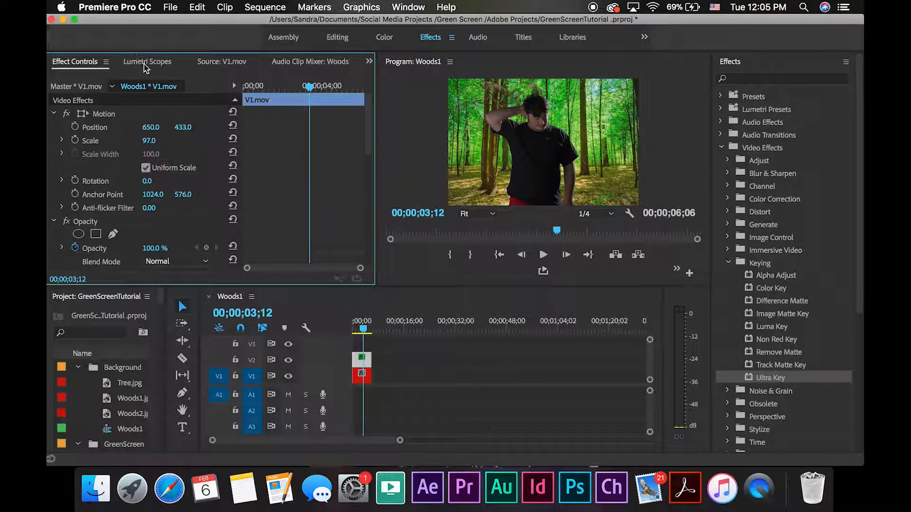
Switch to the Assembly workspace and preview V2.mov, Woods2.jpeg and Tree.jpg in the source monitor.
{"action": "left_click", "coordinate": [273, 37]}
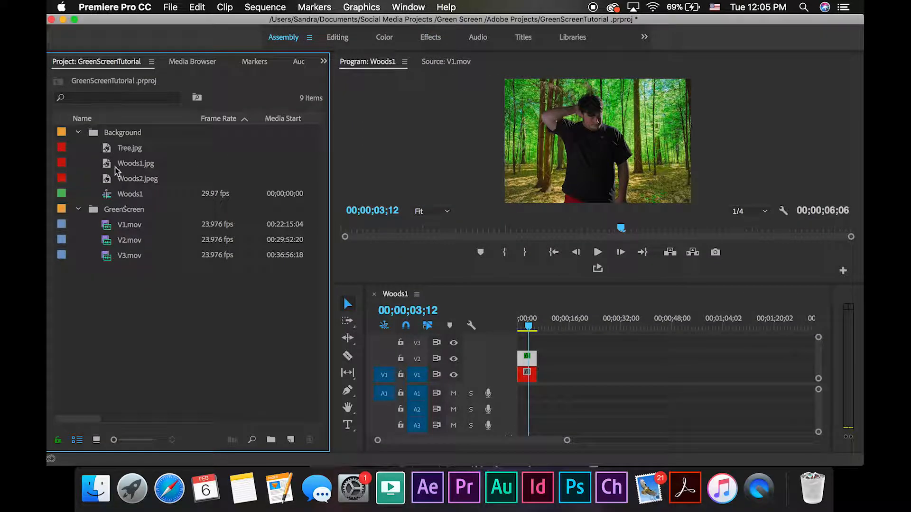
{"action": "double_click", "coordinate": [108, 240]}
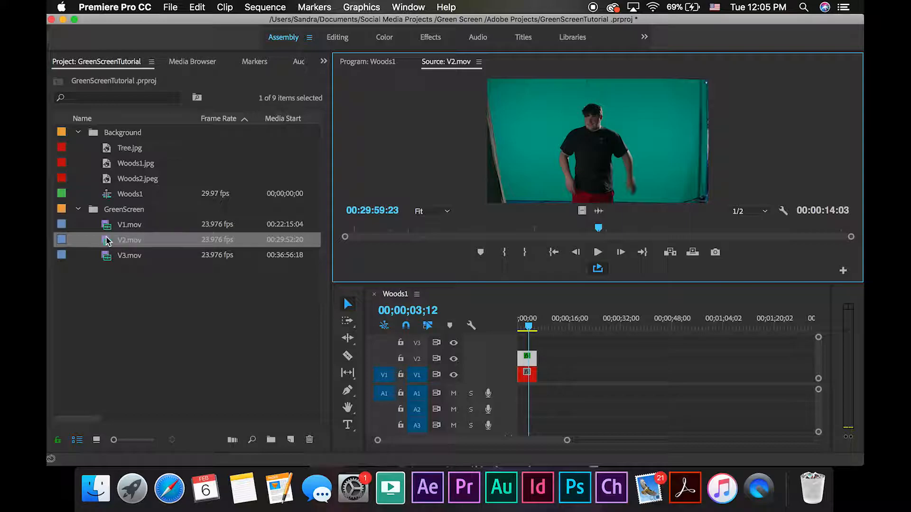
{"action": "left_click", "coordinate": [105, 181]}
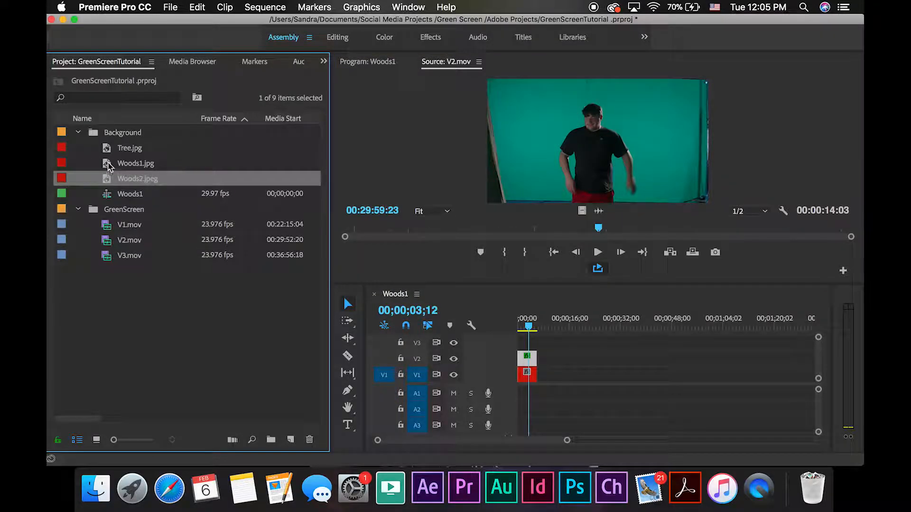
{"action": "double_click", "coordinate": [105, 183]}
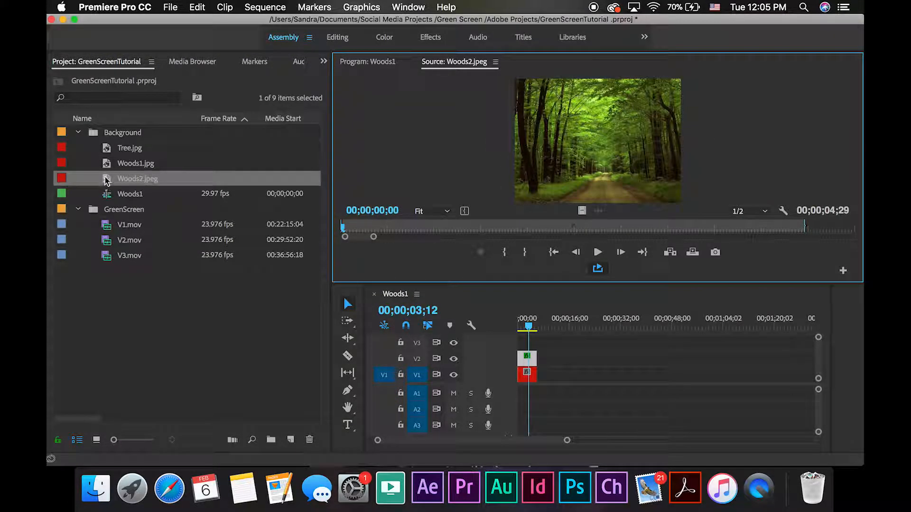
{"action": "double_click", "coordinate": [107, 148]}
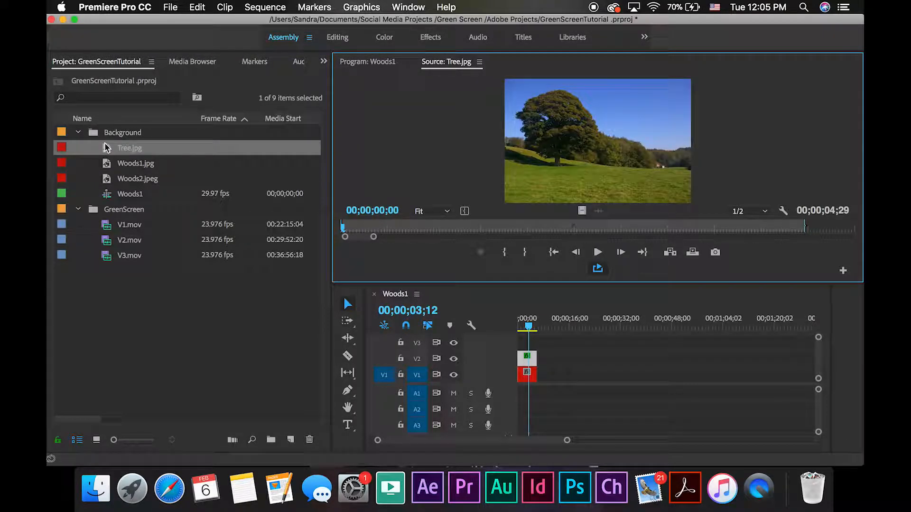
Append Tree.jpg on track V1 and V2.mov on track V2 after the existing clips, both ending at 00;00;12;12, and park the playhead at 00;00;08;24.
{"action": "left_click_drag", "start_coordinate": [105, 154], "coordinate": [544, 377]}
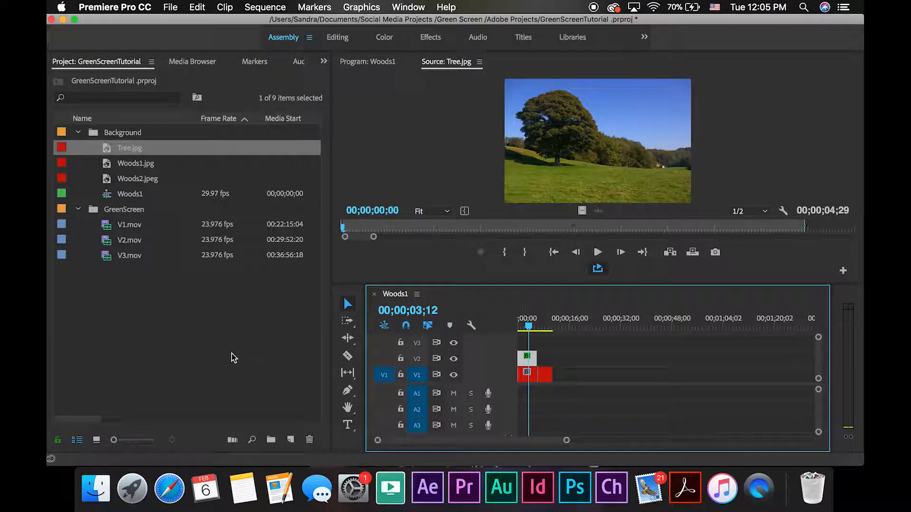
{"action": "double_click", "coordinate": [106, 240]}
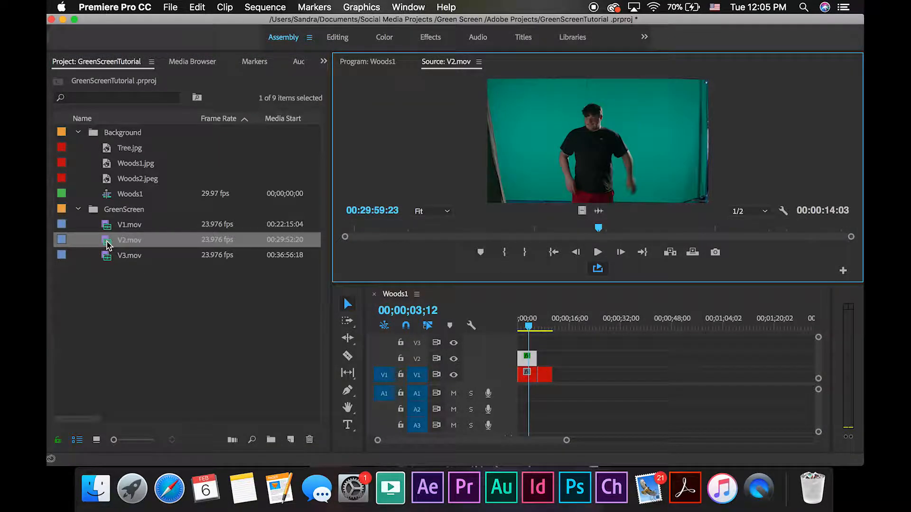
{"action": "left_click_drag", "start_coordinate": [446, 243], "coordinate": [541, 359]}
{"action": "left_click_drag", "start_coordinate": [545, 327], "coordinate": [557, 327]}
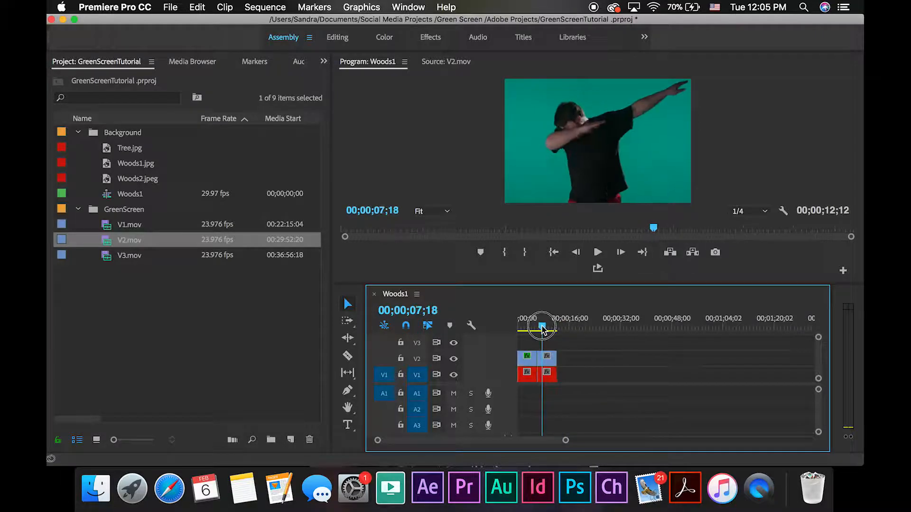
{"action": "left_click_drag", "start_coordinate": [542, 329], "coordinate": [545, 329]}
Apply the Ultra Key effect from the Keying group to V2.mov in the Effects workspace and sample its green backdrop as the key color.
{"action": "left_click", "coordinate": [546, 359]}
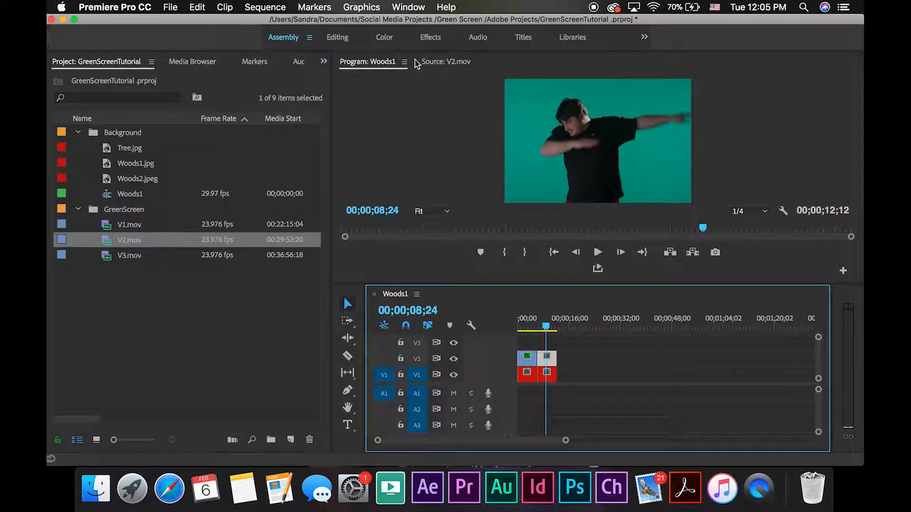
{"action": "left_click", "coordinate": [432, 38]}
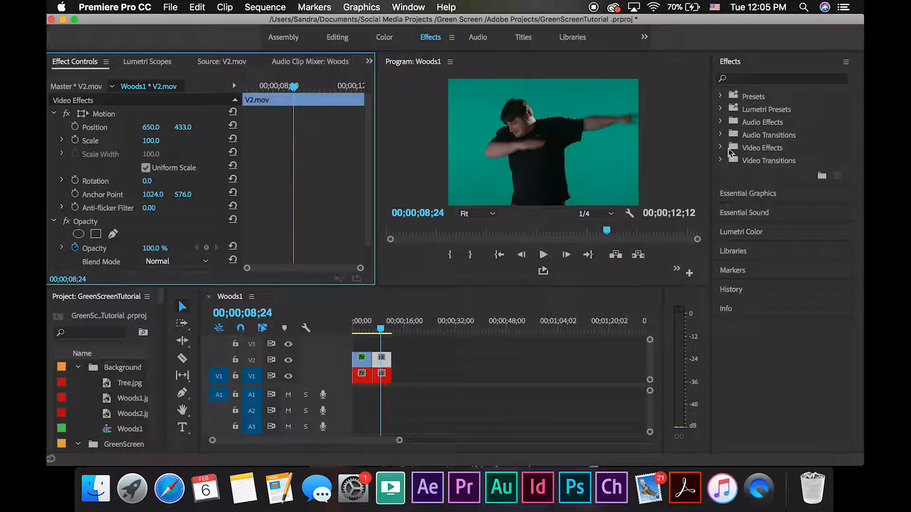
{"action": "left_click", "coordinate": [721, 148]}
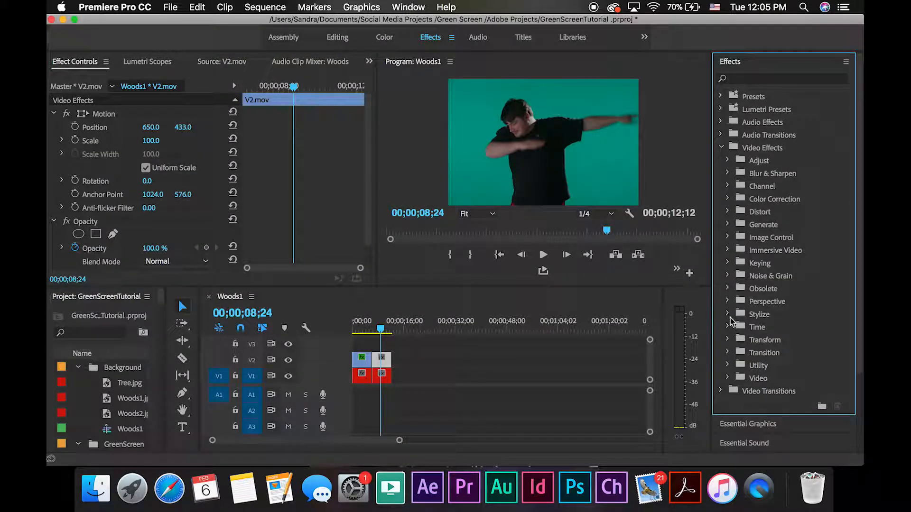
{"action": "left_click", "coordinate": [741, 260]}
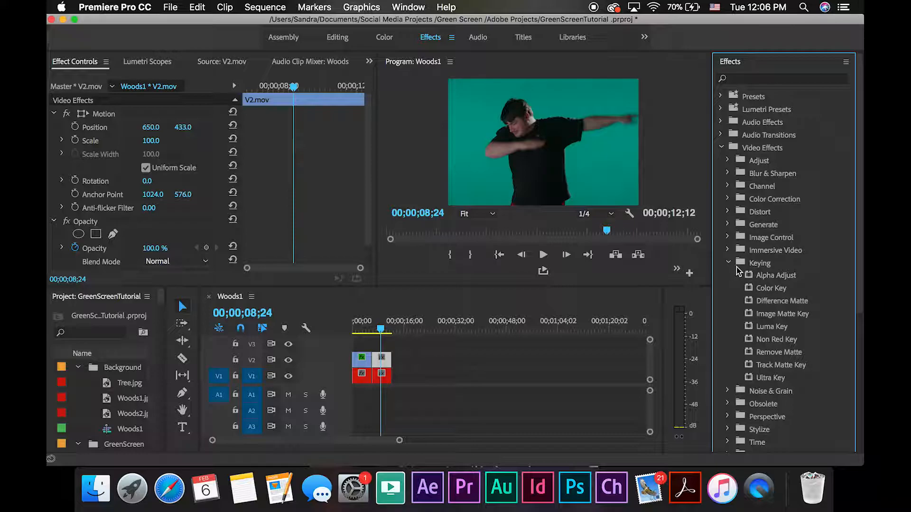
{"action": "left_click_drag", "start_coordinate": [746, 380], "coordinate": [387, 361]}
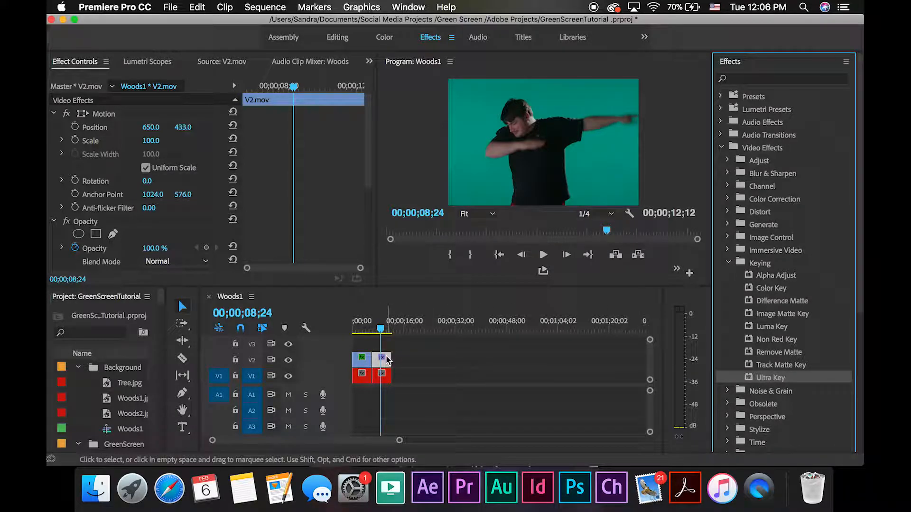
{"action": "scroll", "coordinate": [178, 185], "scroll_direction": "down", "scroll_amount": 5}
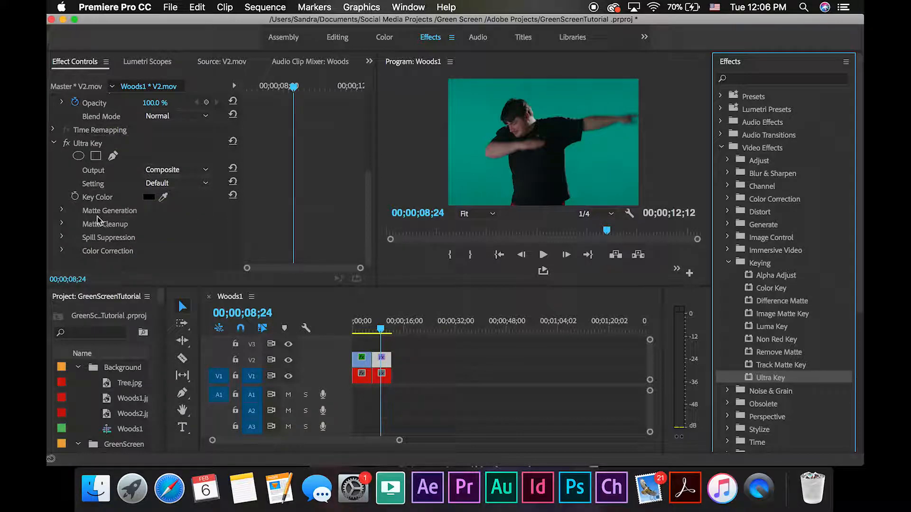
{"action": "left_click_drag", "start_coordinate": [163, 196], "coordinate": [478, 117]}
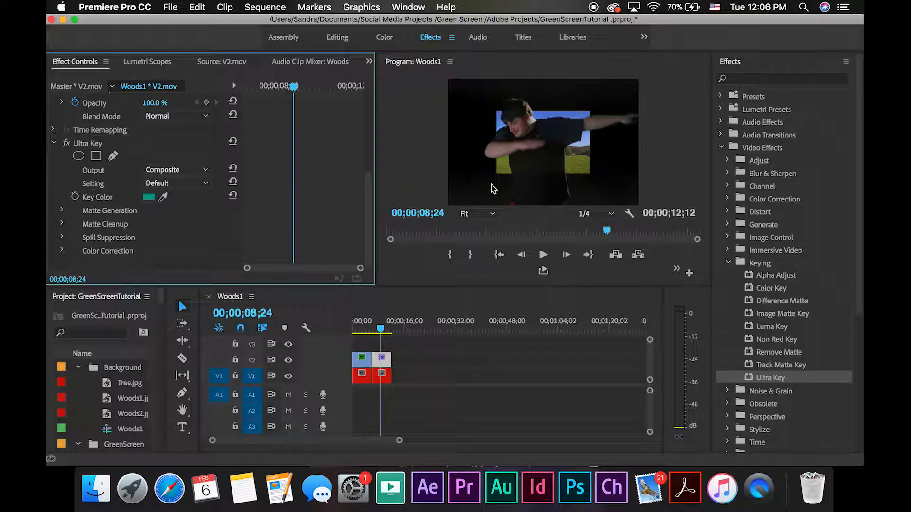
Hide track V2, enlarge Tree.jpg on track V1 to a scale of about 209 to fill the frame, and show track V2 again.
{"action": "left_click", "coordinate": [288, 360]}
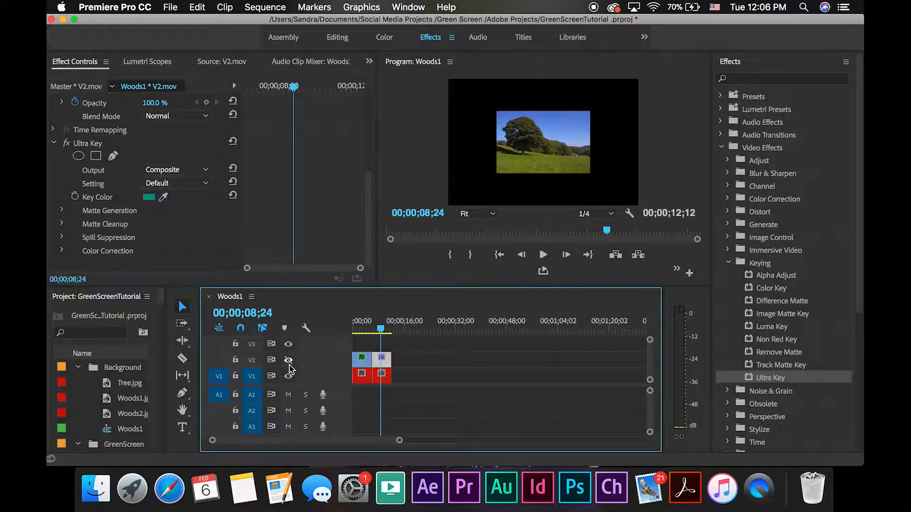
{"action": "left_click", "coordinate": [382, 375]}
{"action": "mouse_move", "coordinate": [151, 141]}
{"action": "left_mouse_down"}
{"action": "mouse_move", "coordinate": [197, 141]}
{"action": "mouse_move", "coordinate": [159, 142]}
{"action": "left_mouse_up"}
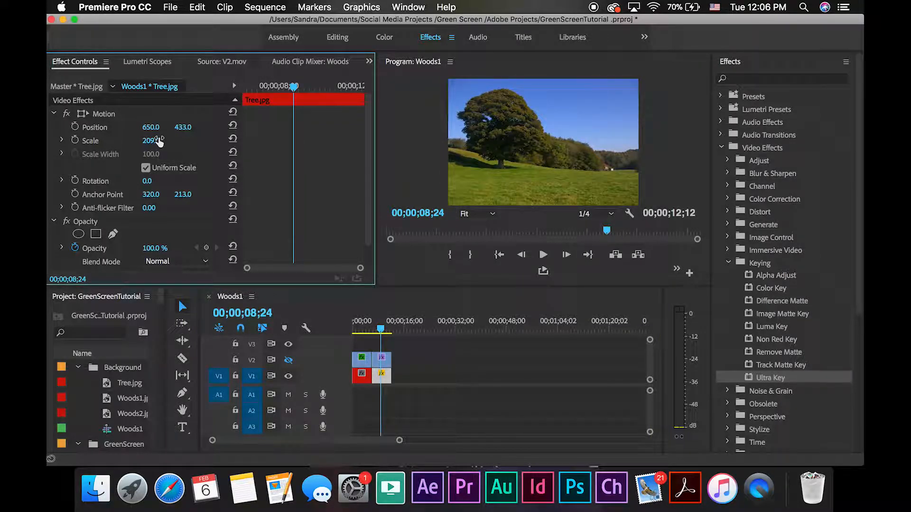
{"action": "left_click", "coordinate": [385, 365]}
{"action": "left_click", "coordinate": [385, 363]}
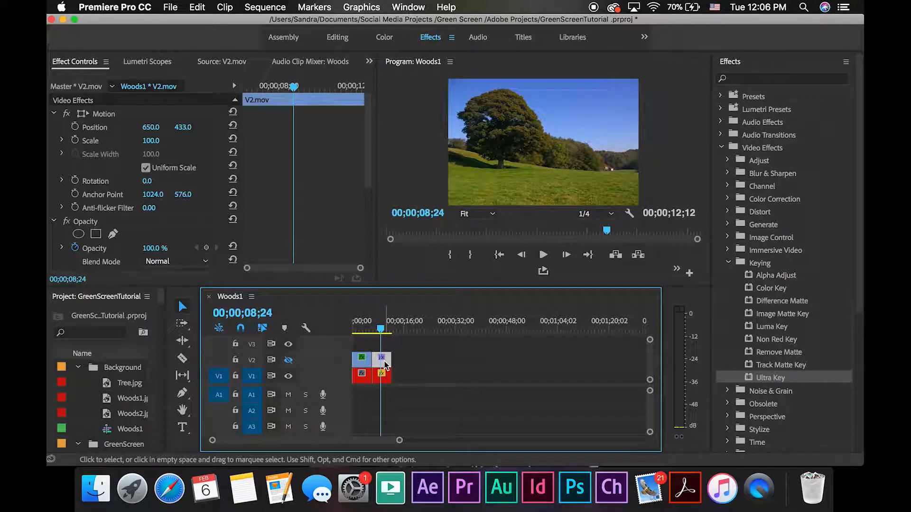
{"action": "left_click", "coordinate": [288, 359]}
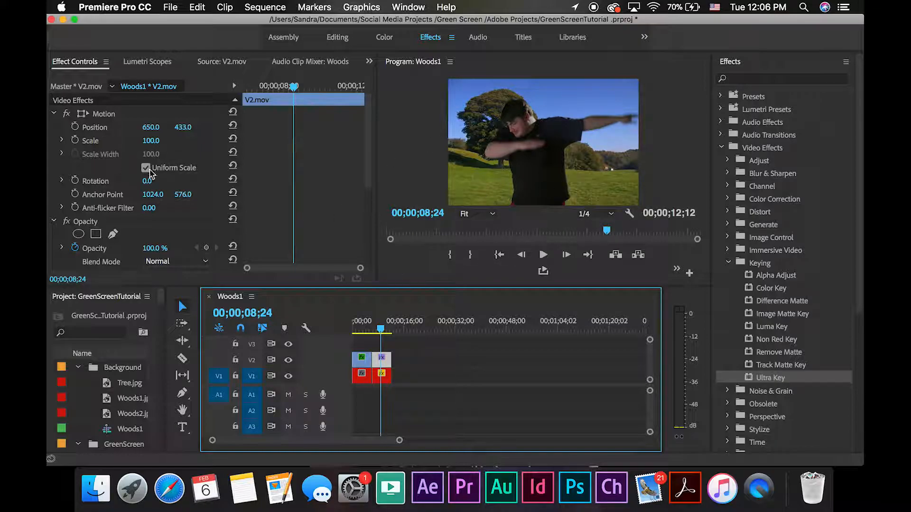
Set V2.mov's Ultra Key output to Alpha Channel and its setting to Aggressive.
{"action": "scroll", "coordinate": [179, 209], "scroll_direction": "down", "scroll_amount": 2}
{"action": "scroll", "coordinate": [179, 209], "scroll_direction": "down", "scroll_amount": 5}
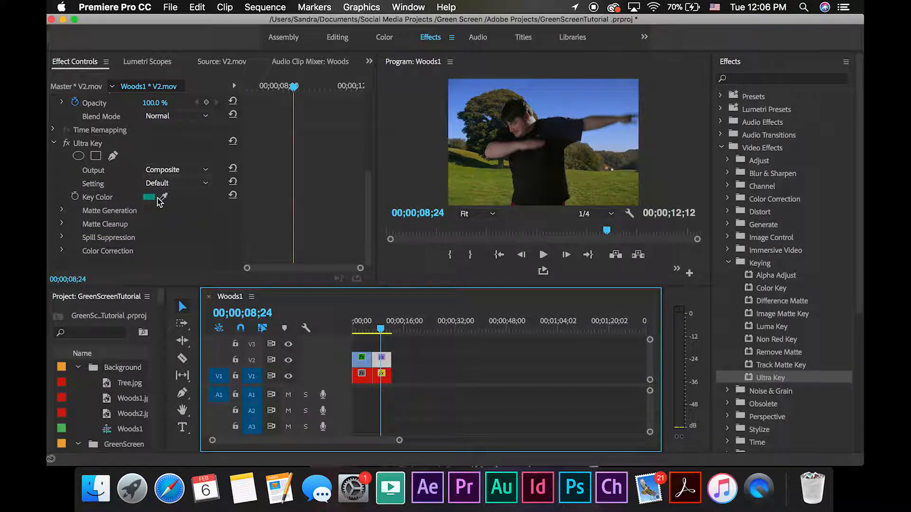
{"action": "left_click", "coordinate": [167, 171]}
{"action": "left_click", "coordinate": [169, 193]}
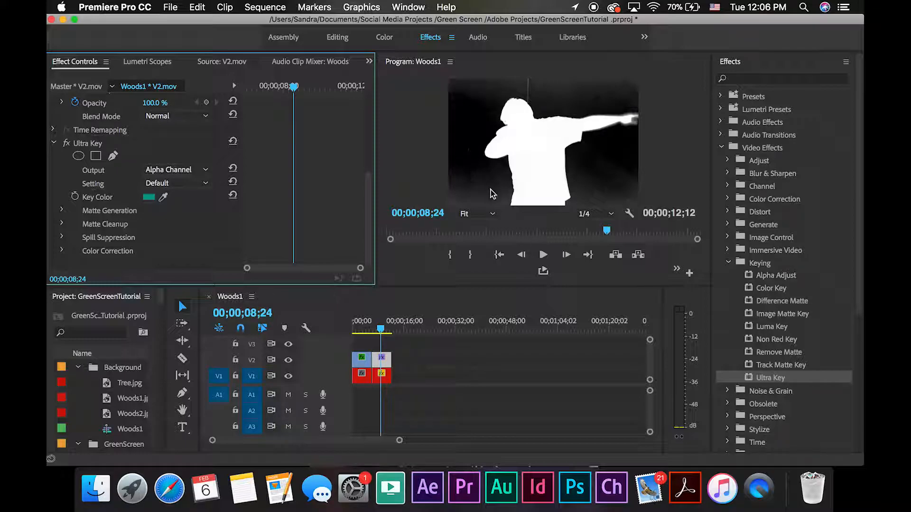
{"action": "left_click", "coordinate": [166, 182]}
{"action": "left_click", "coordinate": [178, 218]}
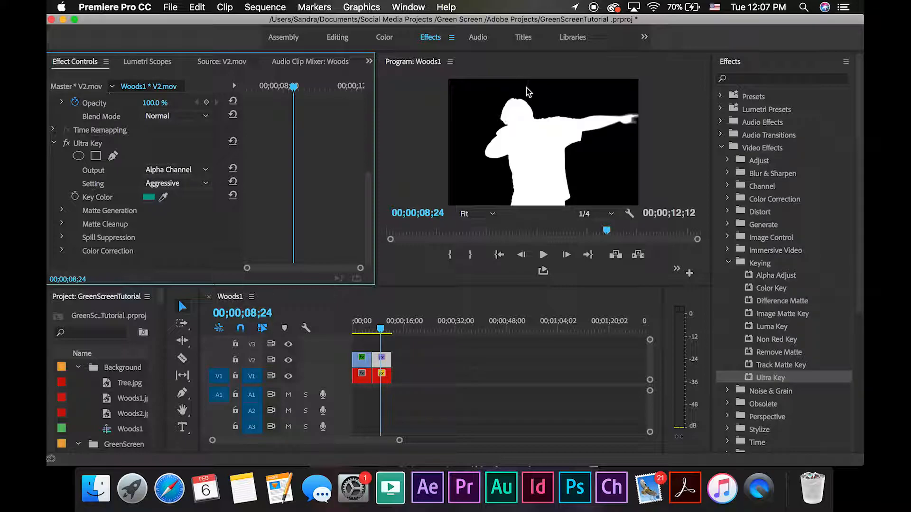
Open V1.mov in the Assembly workspace to review its original green screen footage, and move the sequence playhead to 00;00;09;12.
{"action": "left_click", "coordinate": [285, 37]}
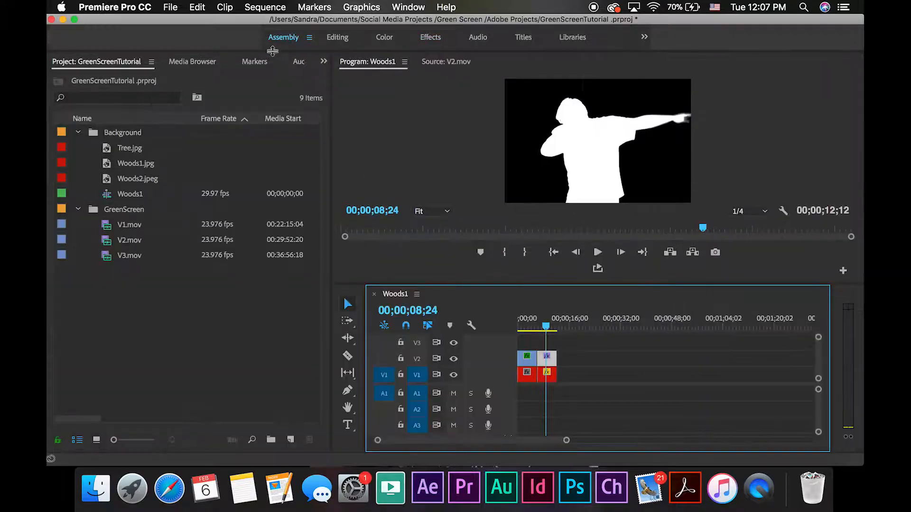
{"action": "left_click", "coordinate": [117, 227]}
{"action": "double_click", "coordinate": [117, 226]}
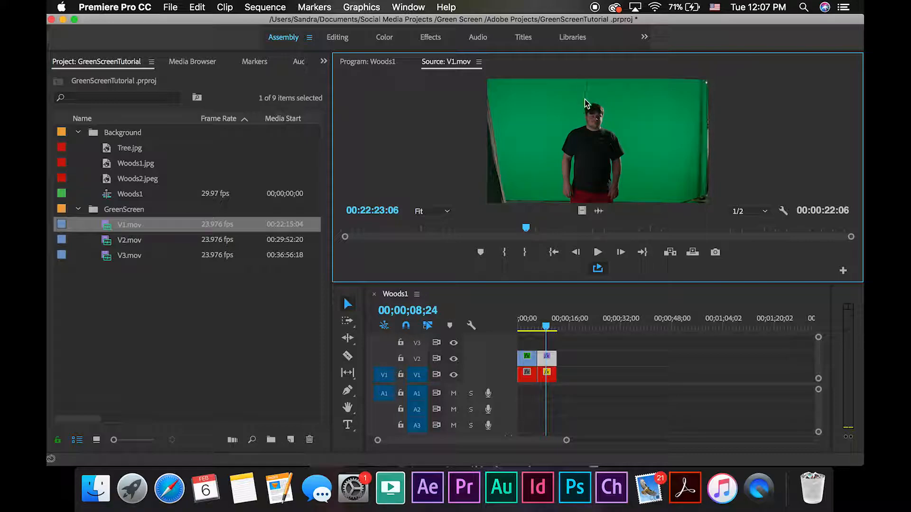
{"action": "left_click", "coordinate": [553, 337]}
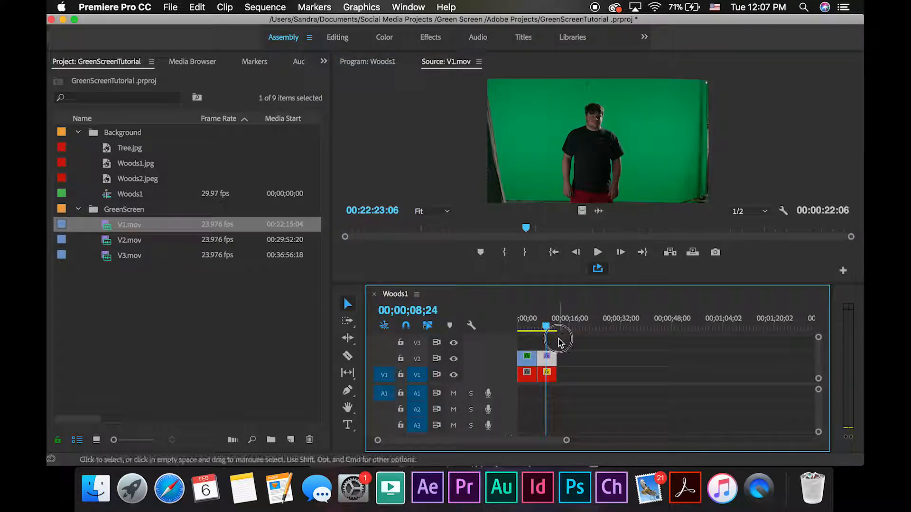
{"action": "left_click", "coordinate": [548, 327]}
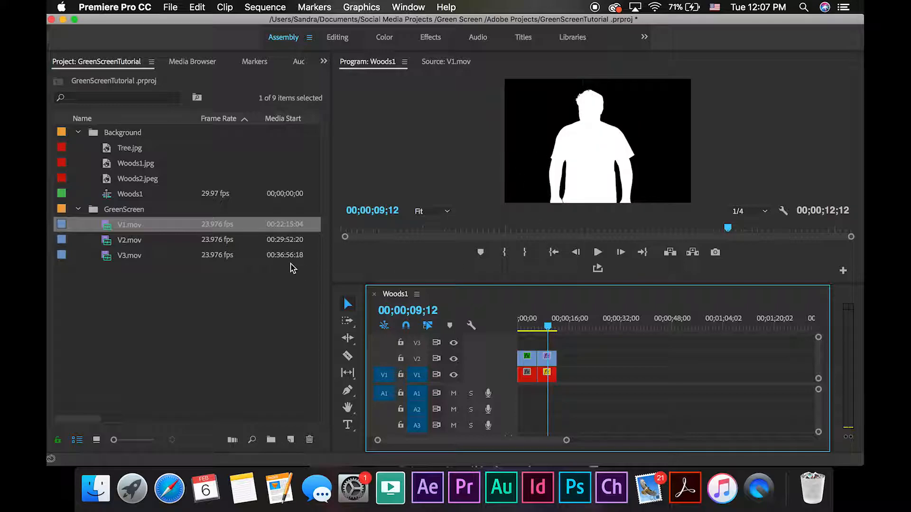
Return to the Effects workspace and select V2.mov on track V2 to show its effect settings.
{"action": "left_click", "coordinate": [426, 37]}
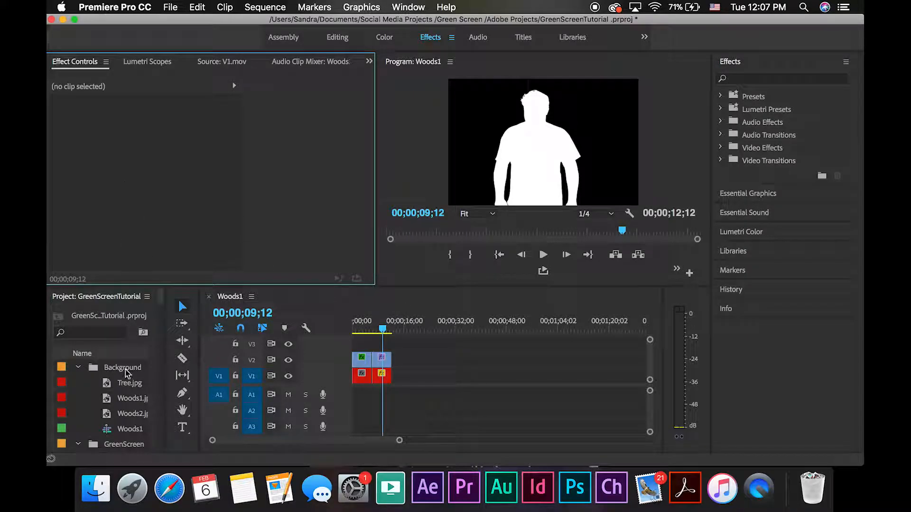
{"action": "left_click", "coordinate": [374, 360]}
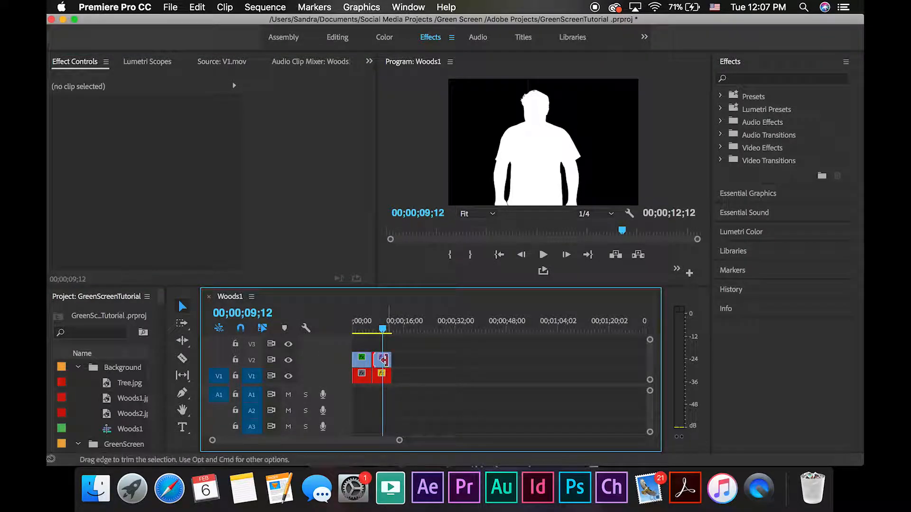
{"action": "left_click", "coordinate": [384, 359]}
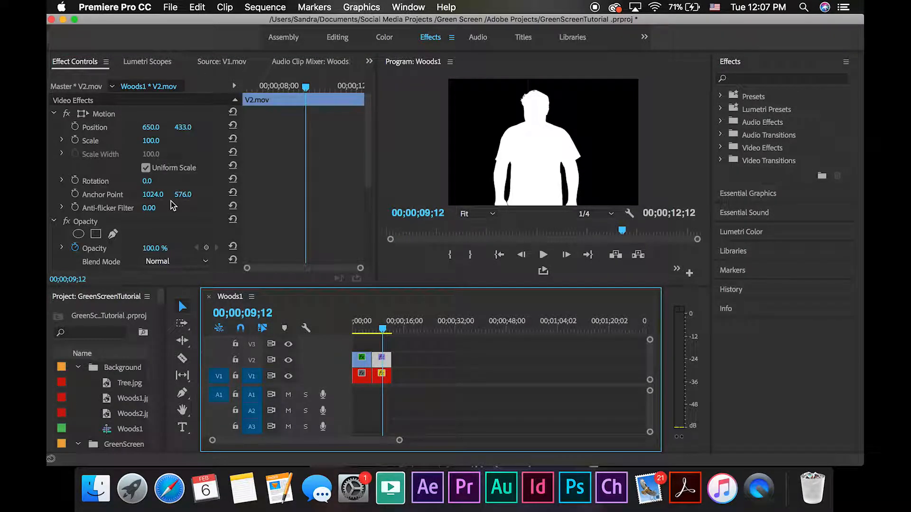
{"action": "scroll", "coordinate": [156, 264], "scroll_direction": "down", "scroll_amount": 2}
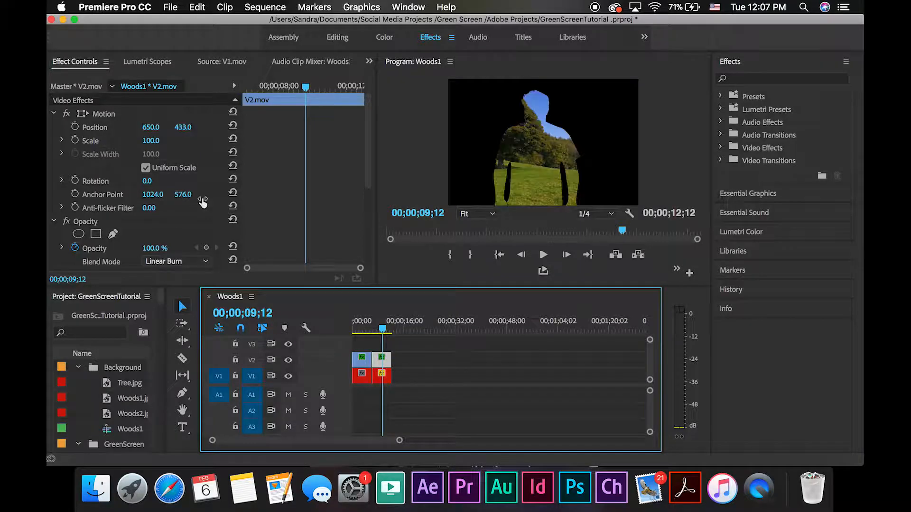
{"action": "scroll", "coordinate": [202, 198], "scroll_direction": "down", "scroll_amount": 5}
{"action": "scroll", "coordinate": [202, 198], "scroll_direction": "up", "scroll_amount": 5}
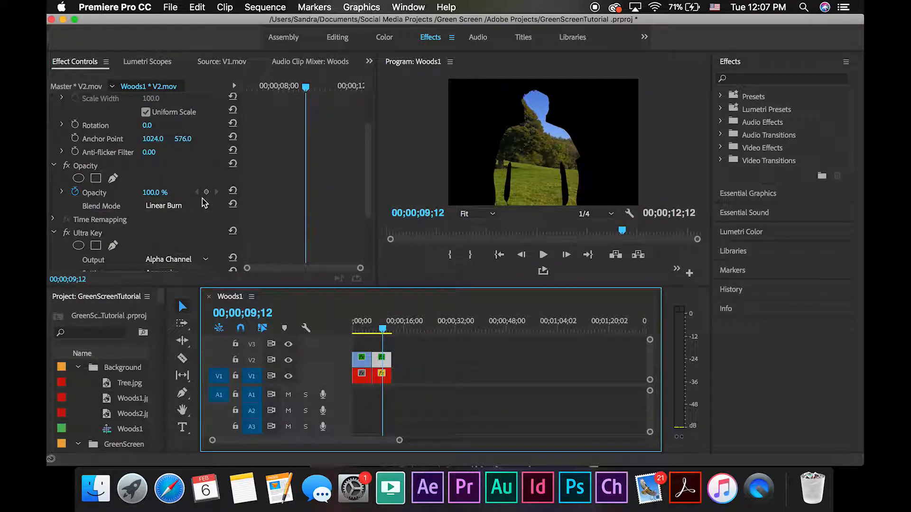
{"action": "left_click", "coordinate": [197, 207]}
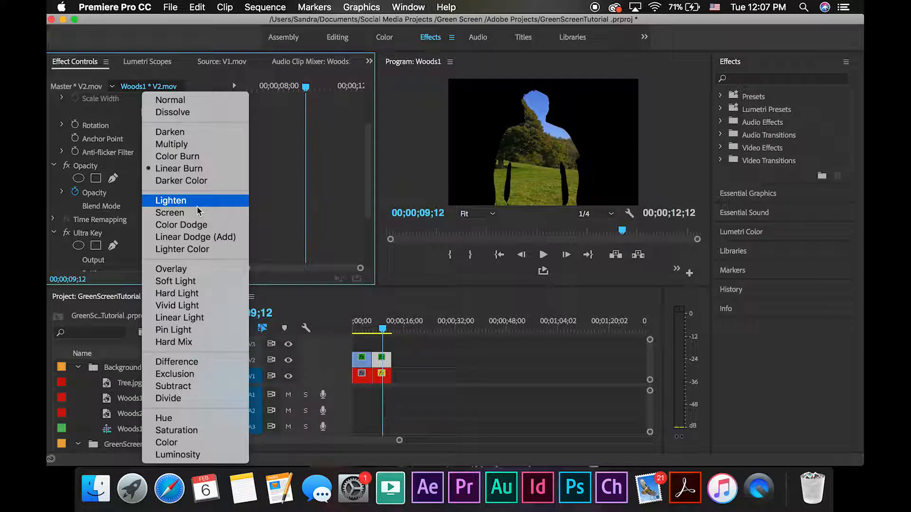
{"action": "left_click", "coordinate": [289, 218]}
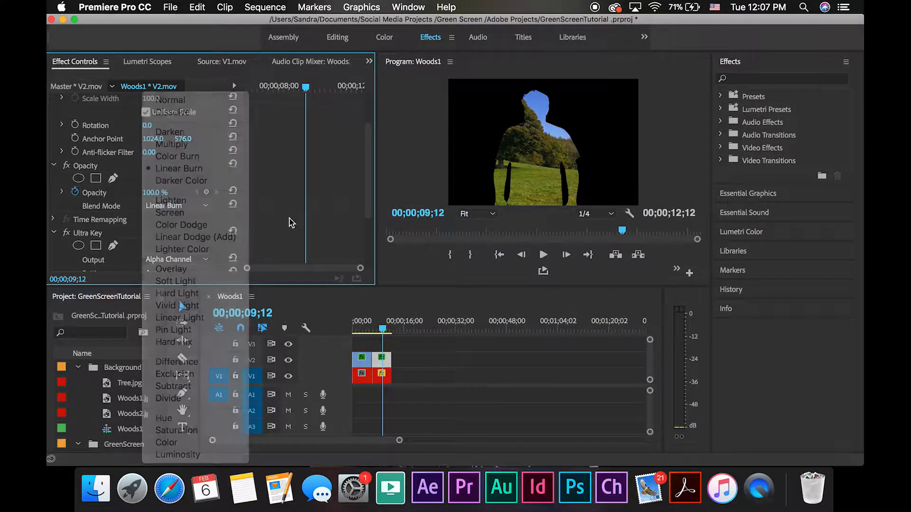
{"action": "key", "text": "super+z"}
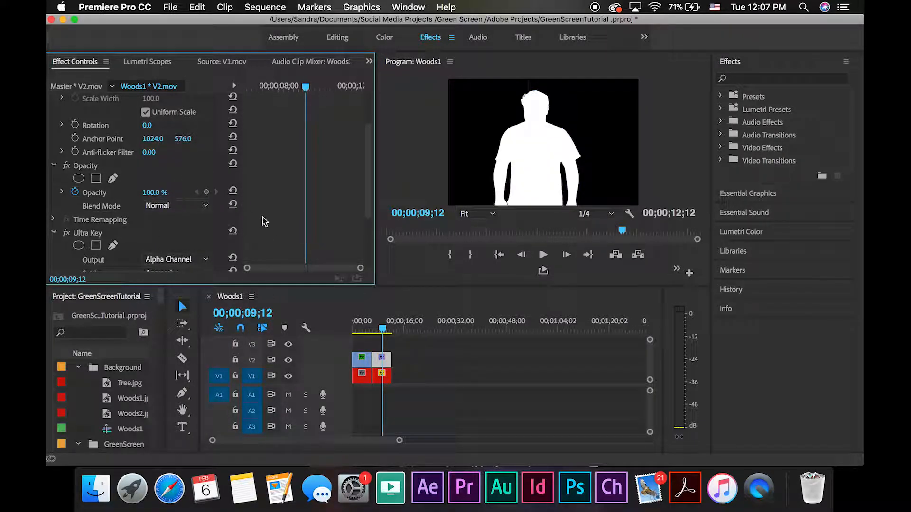
Set the output of V2.mov's Ultra Key effect to Composite.
{"action": "scroll", "coordinate": [263, 220], "scroll_direction": "down", "scroll_amount": 5}
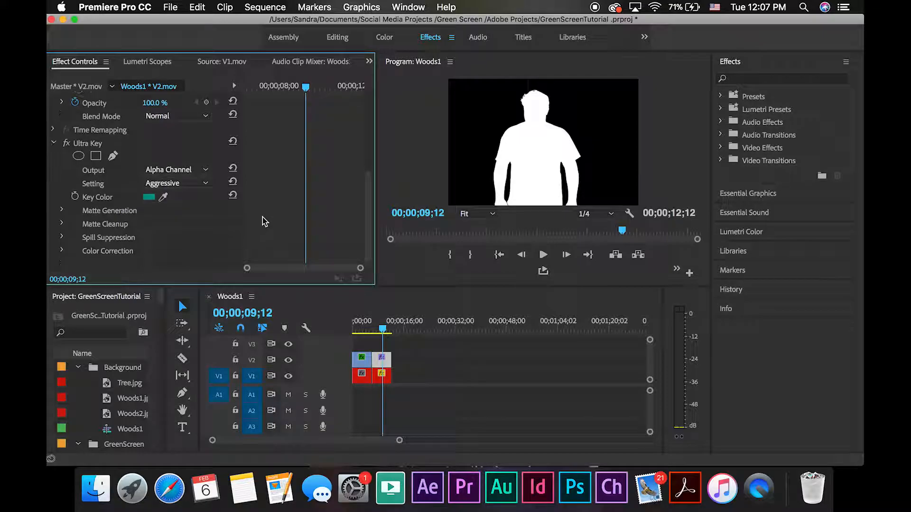
{"action": "left_click", "coordinate": [166, 185]}
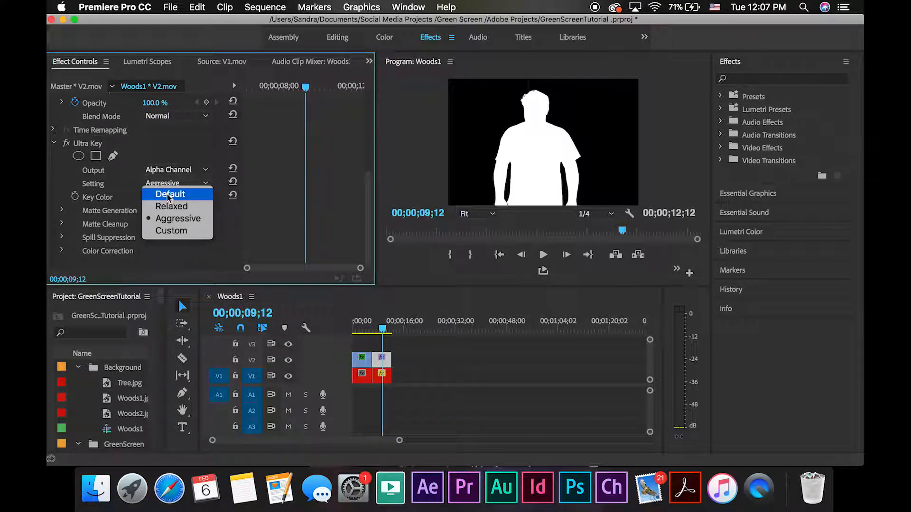
{"action": "left_click", "coordinate": [216, 196]}
{"action": "left_click", "coordinate": [200, 169]}
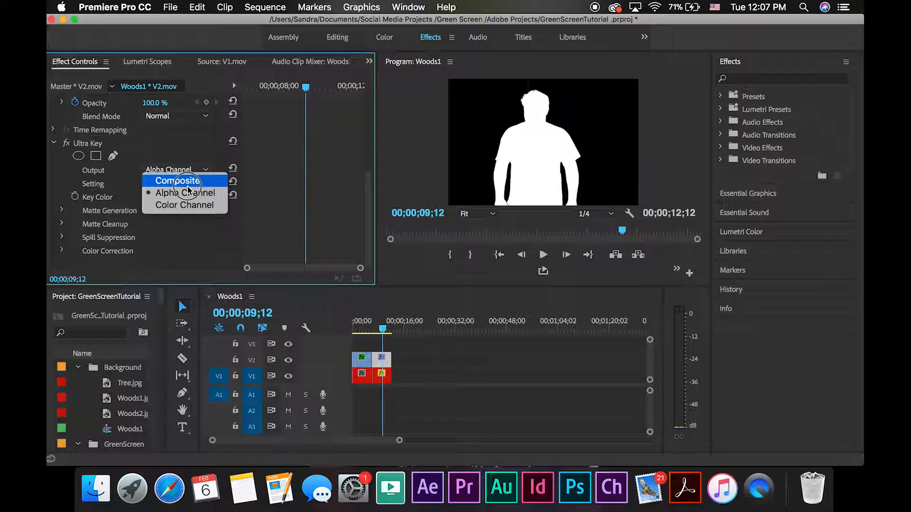
{"action": "left_click", "coordinate": [190, 181]}
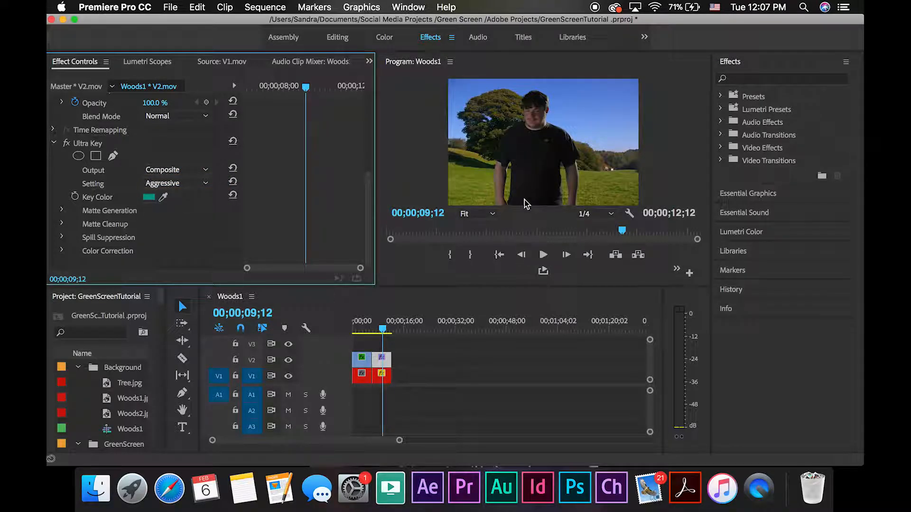
Compare the Default and Relaxed settings of V2.mov's Ultra Key effect in the composite and return the setting to Aggressive.
{"action": "left_click", "coordinate": [192, 183]}
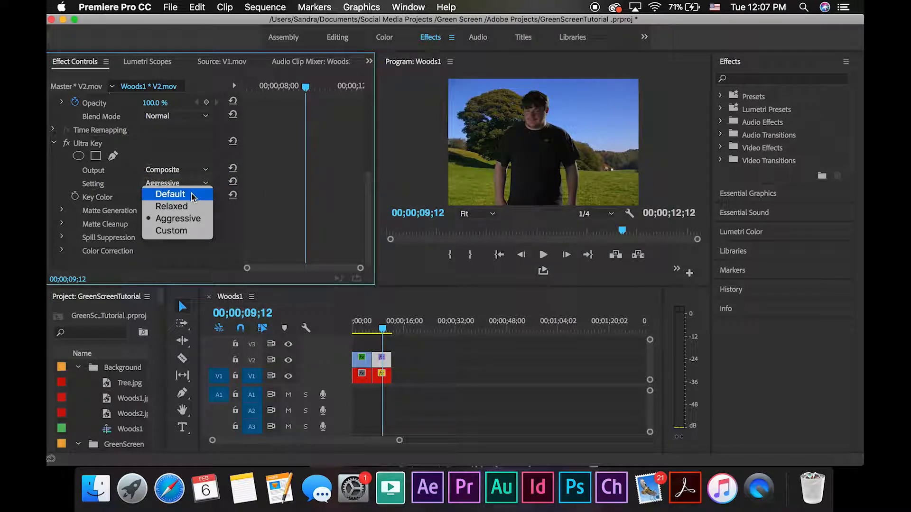
{"action": "left_click", "coordinate": [192, 194]}
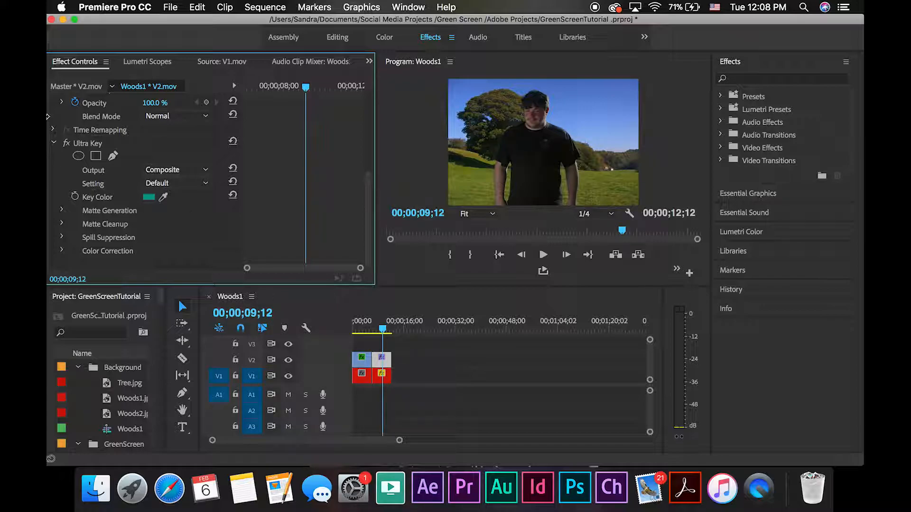
{"action": "left_click", "coordinate": [198, 178]}
{"action": "left_click", "coordinate": [199, 184]}
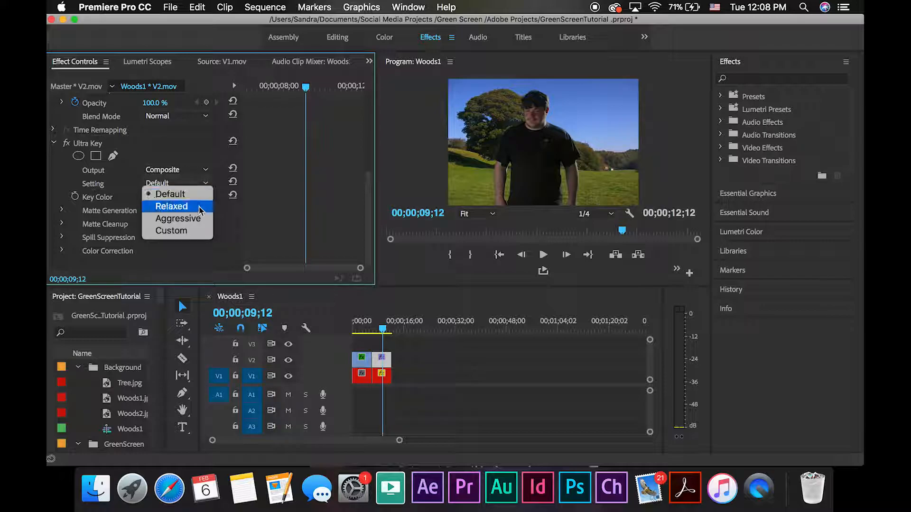
{"action": "left_click", "coordinate": [199, 207]}
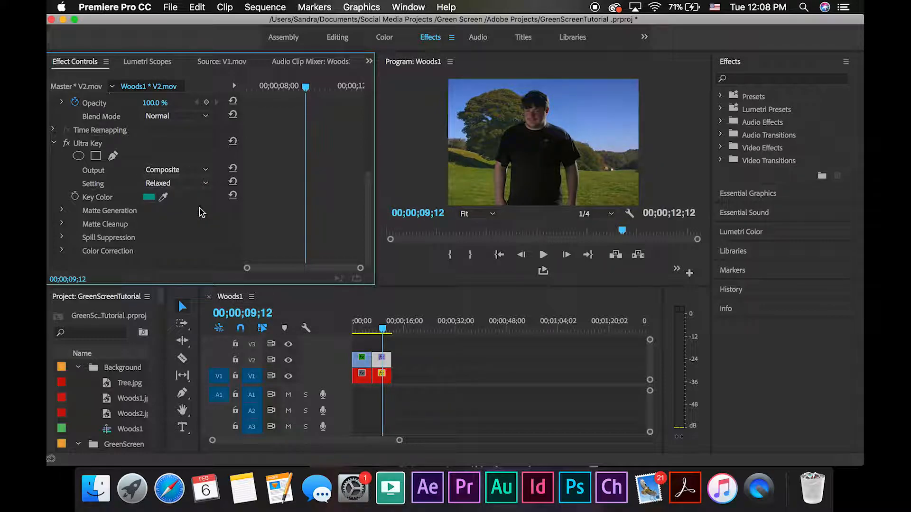
{"action": "left_click", "coordinate": [179, 183]}
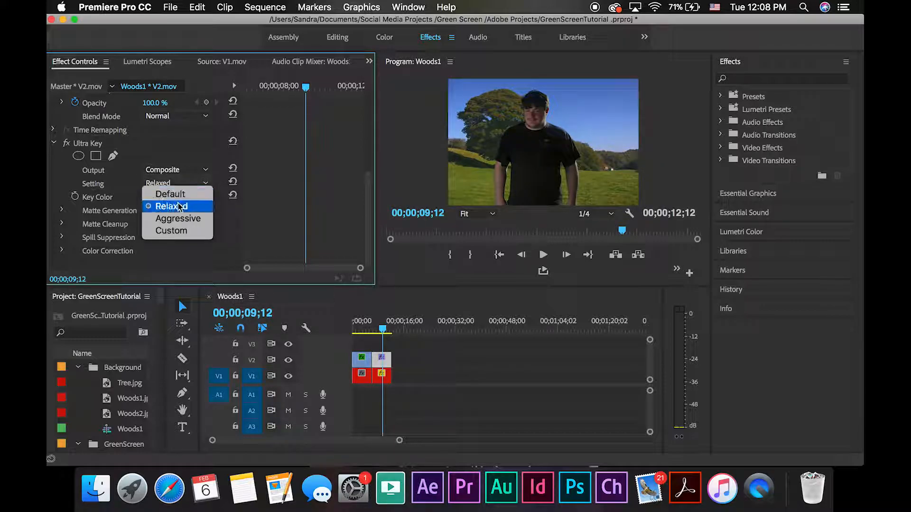
{"action": "left_click", "coordinate": [178, 218]}
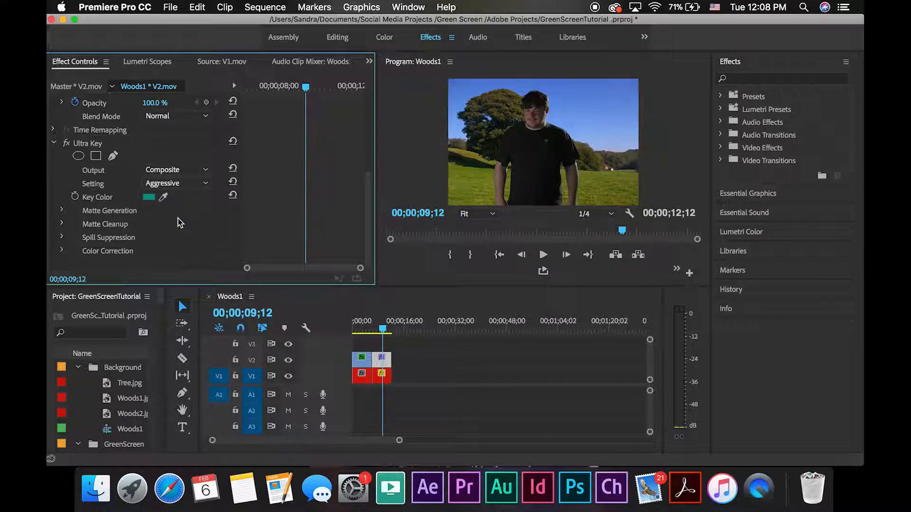
{"action": "left_click", "coordinate": [178, 183]}
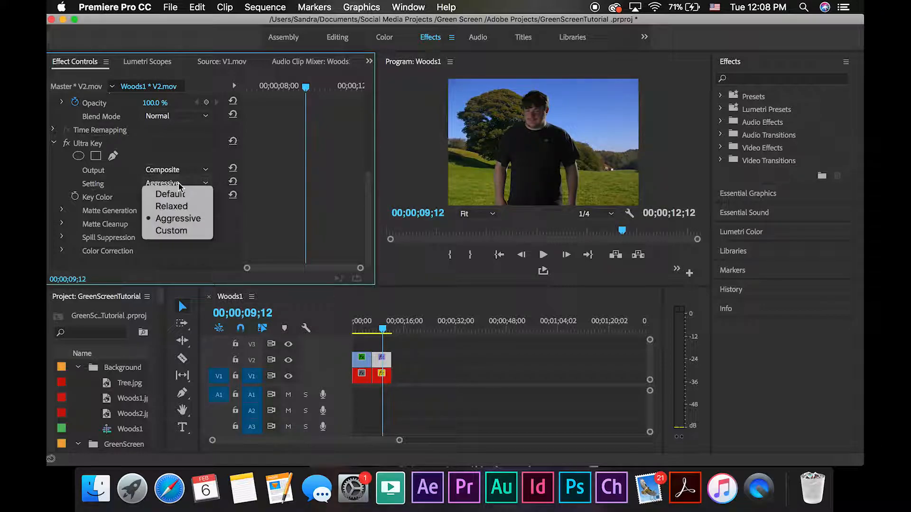
{"action": "left_click", "coordinate": [179, 183]}
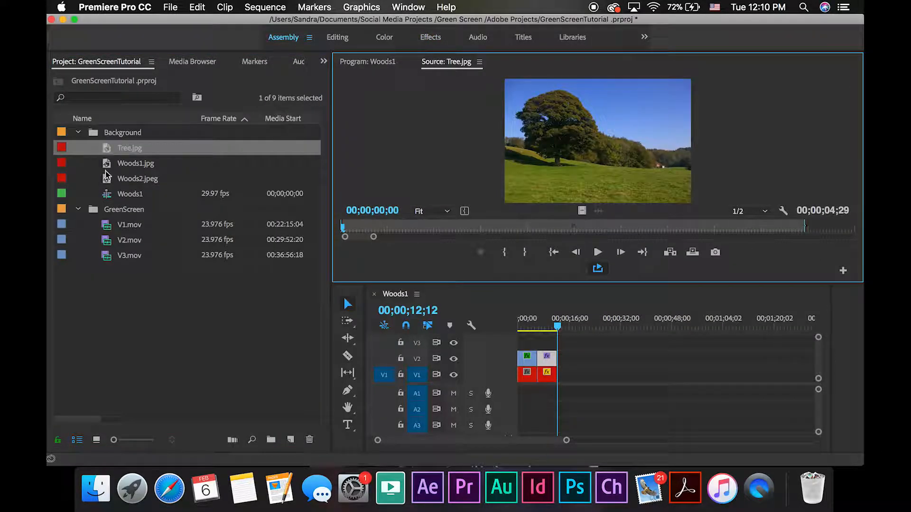
Append Woods2.jpeg on track V1 and V3.mov on track V2, both ending at 00;00;14;26, and park the playhead at 00;00;13;12.
{"action": "double_click", "coordinate": [130, 255]}
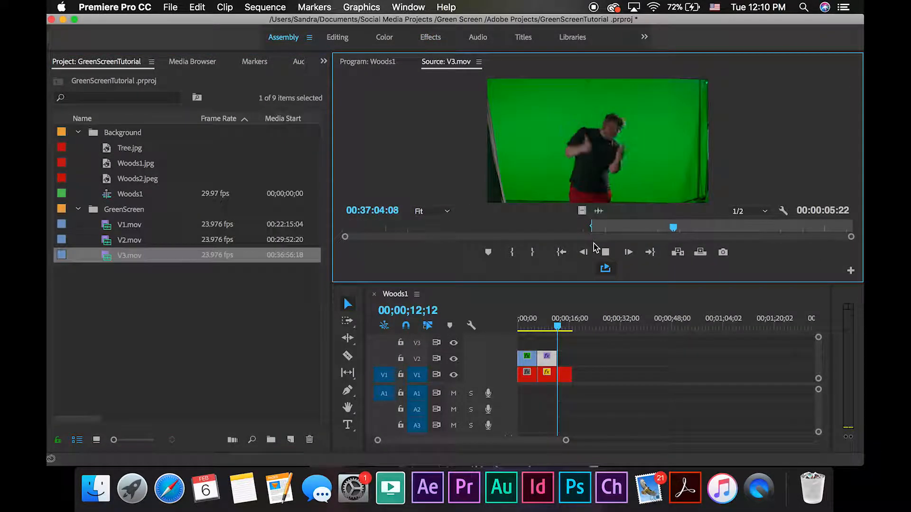
{"action": "left_click", "coordinate": [561, 328]}
{"action": "left_click_drag", "start_coordinate": [561, 331], "coordinate": [559, 328]}
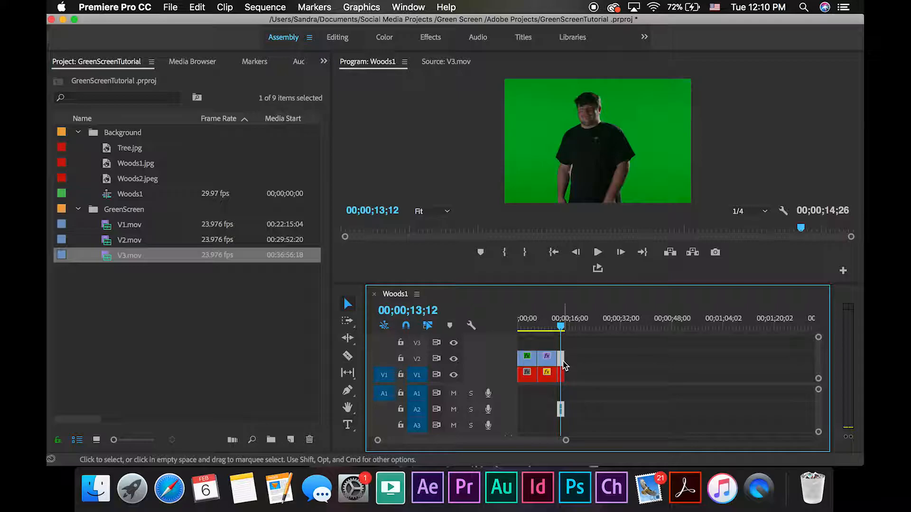
Apply the Ultra Key effect from the Keying group to V3.mov in the Effects workspace and sample its green backdrop as the key color.
{"action": "left_click", "coordinate": [433, 38]}
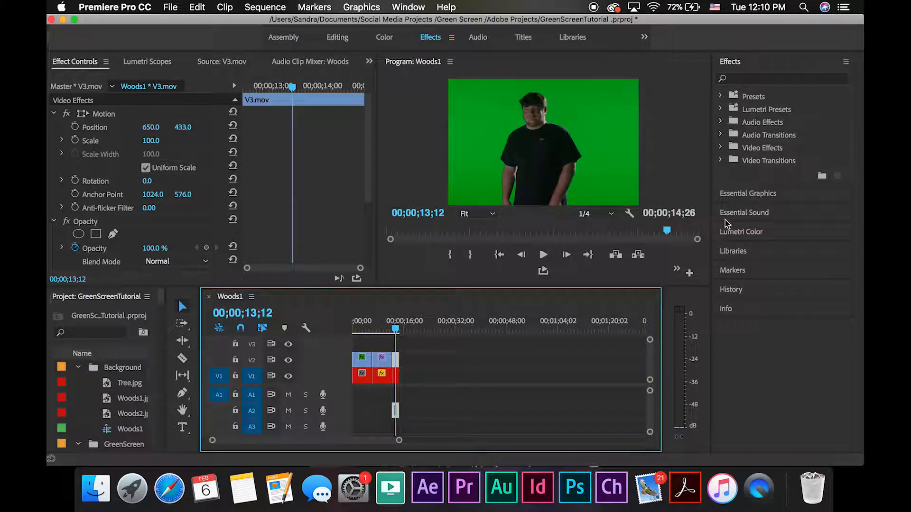
{"action": "left_click", "coordinate": [721, 147]}
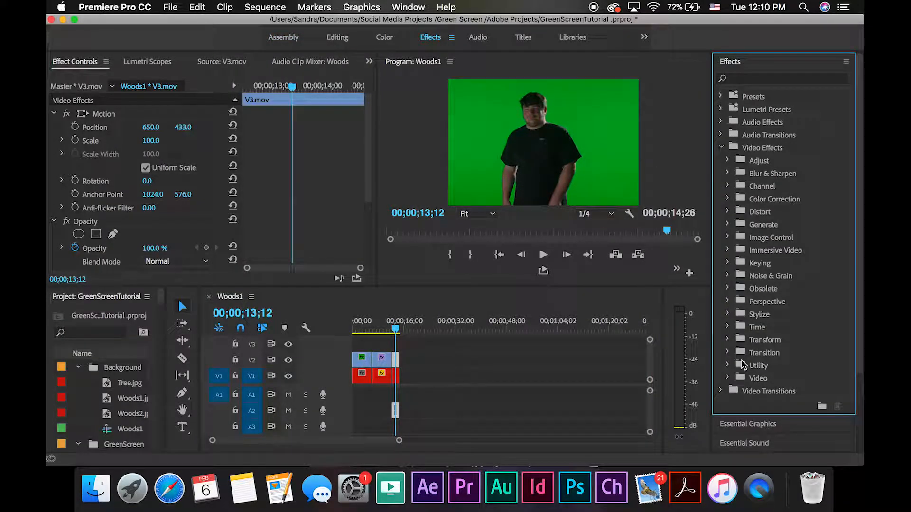
{"action": "left_click", "coordinate": [163, 193]}
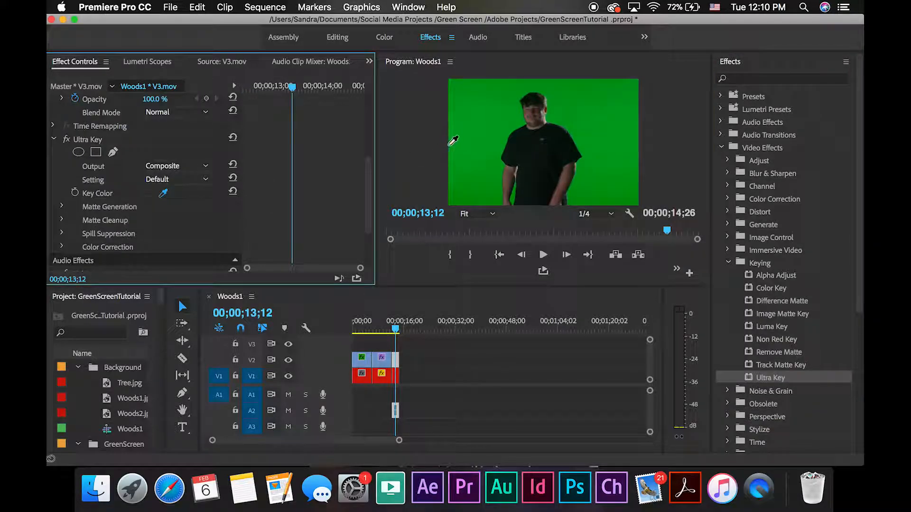
{"action": "left_click", "coordinate": [501, 123]}
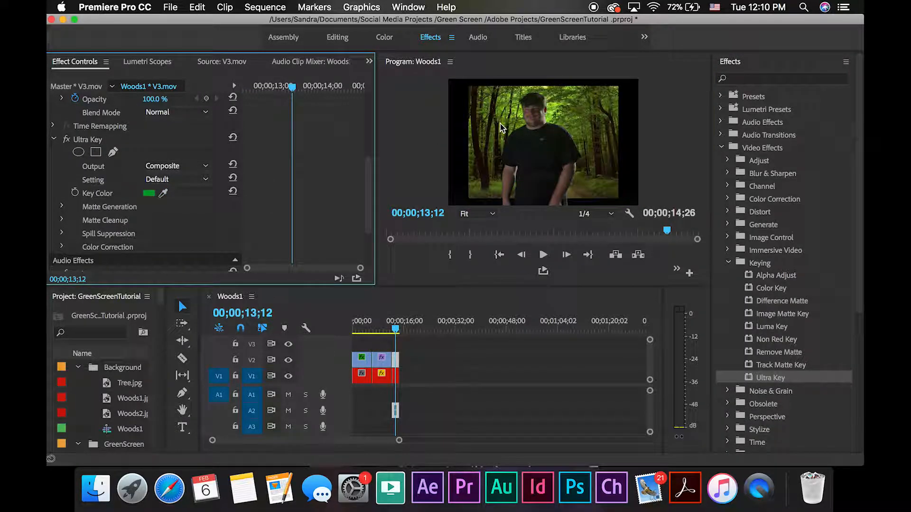
Enlarge Woods2.jpeg on track V1 to a scale of 131 to fill the frame behind V3.mov.
{"action": "left_click", "coordinate": [394, 375]}
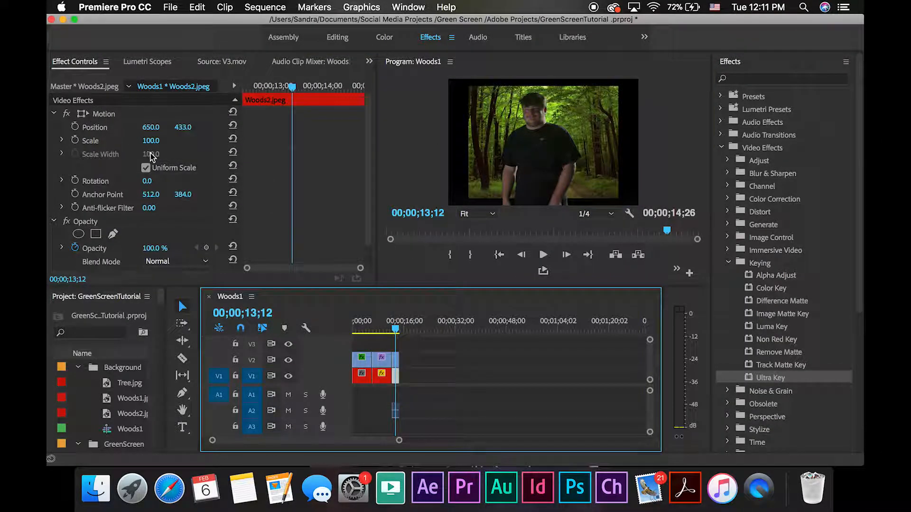
{"action": "left_click_drag", "start_coordinate": [146, 142], "coordinate": [159, 141]}
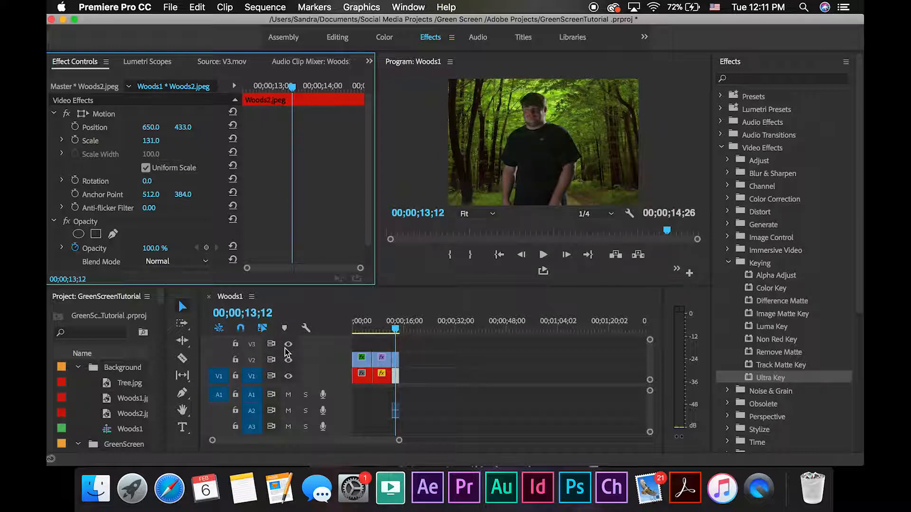
Delete V3.mov's audio clip from track A2 and move the playhead to 00;00;12;24.
{"action": "left_click", "coordinate": [396, 379]}
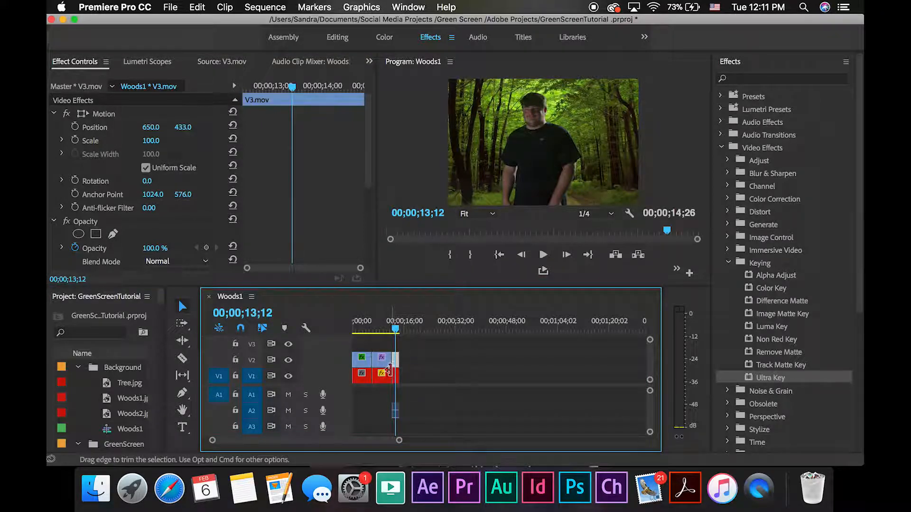
{"action": "left_click", "coordinate": [395, 411]}
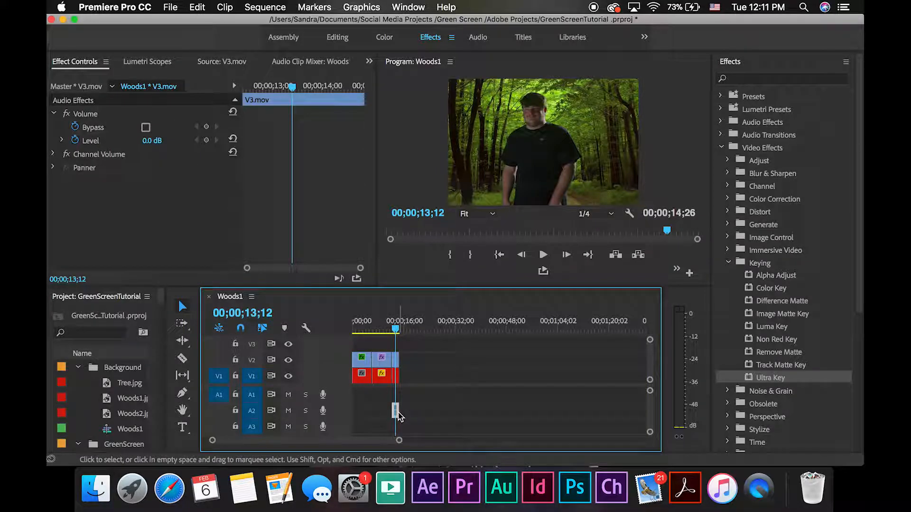
{"action": "key", "text": "Delete"}
{"action": "left_click_drag", "start_coordinate": [394, 334], "coordinate": [392, 334]}
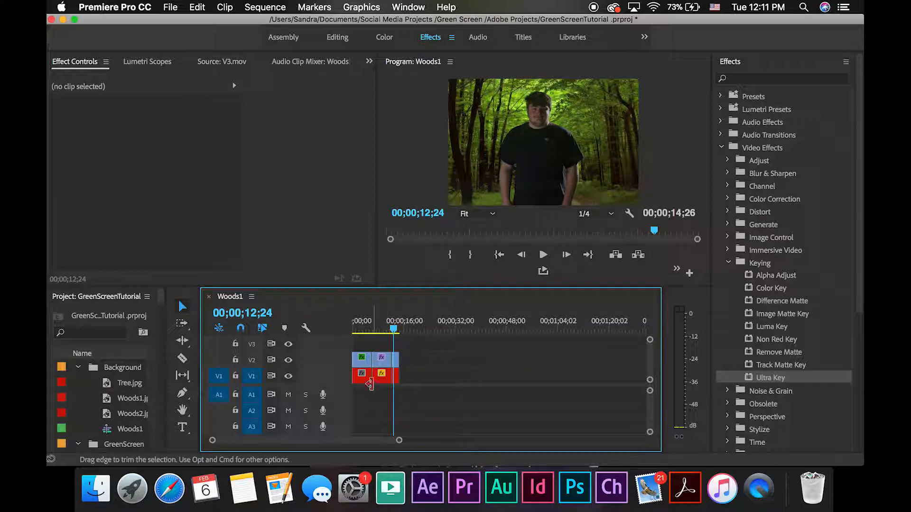
Show the alpha channel output of the Ultra Key effect on V3.mov to inspect its matte.
{"action": "left_click", "coordinate": [397, 363]}
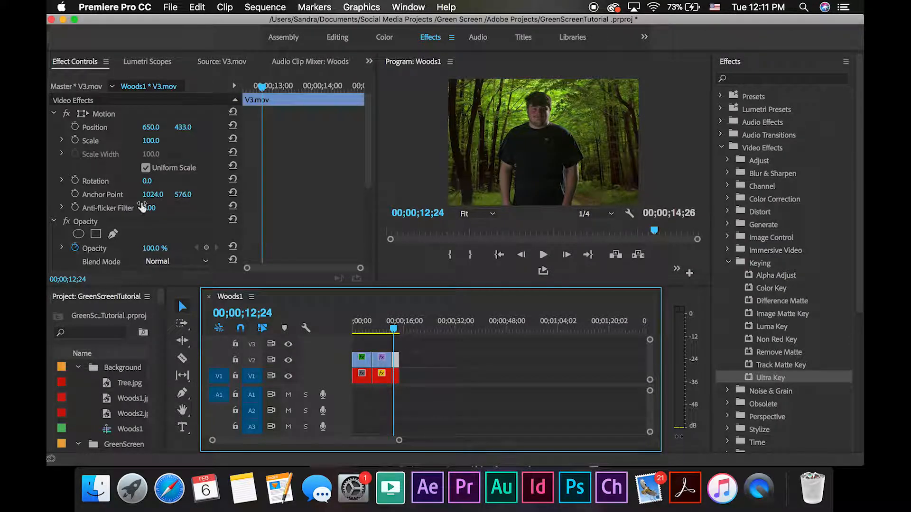
{"action": "scroll", "coordinate": [142, 207], "scroll_direction": "down", "scroll_amount": 4}
{"action": "left_click", "coordinate": [180, 170]}
{"action": "left_click", "coordinate": [182, 193]}
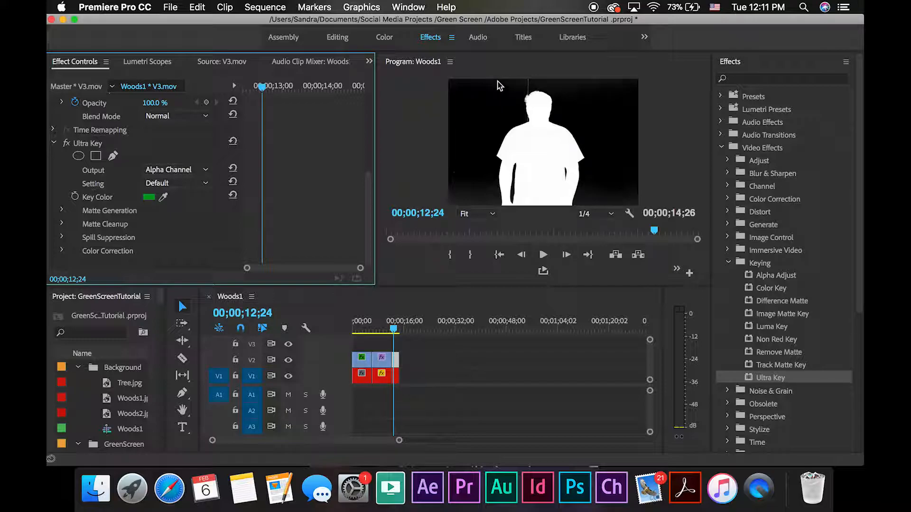
Set V3.mov's Ultra Key setting to Aggressive and return its output to Composite.
{"action": "left_click", "coordinate": [199, 184]}
{"action": "left_click", "coordinate": [191, 219]}
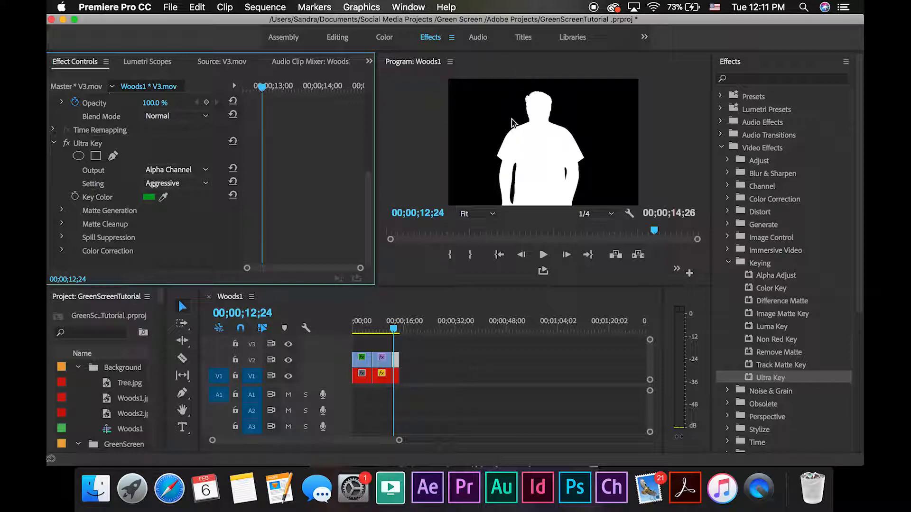
{"action": "left_click", "coordinate": [189, 170]}
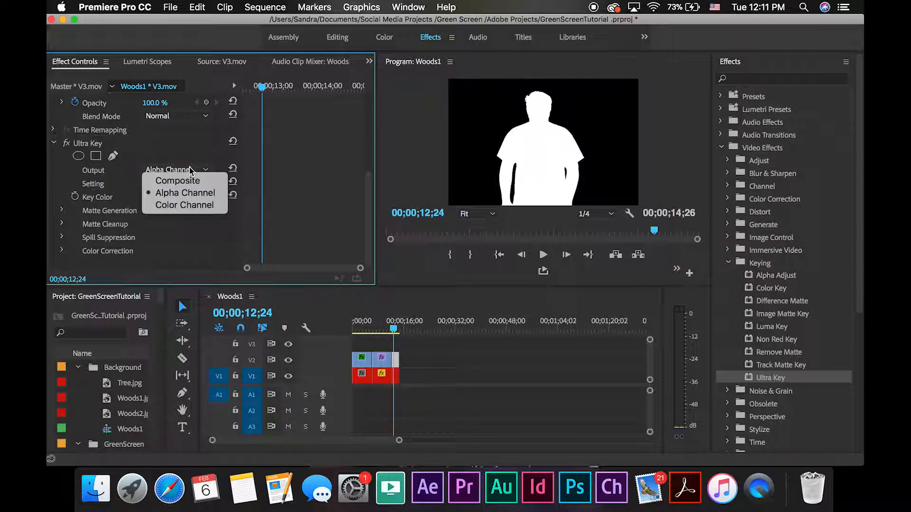
{"action": "left_click", "coordinate": [189, 183]}
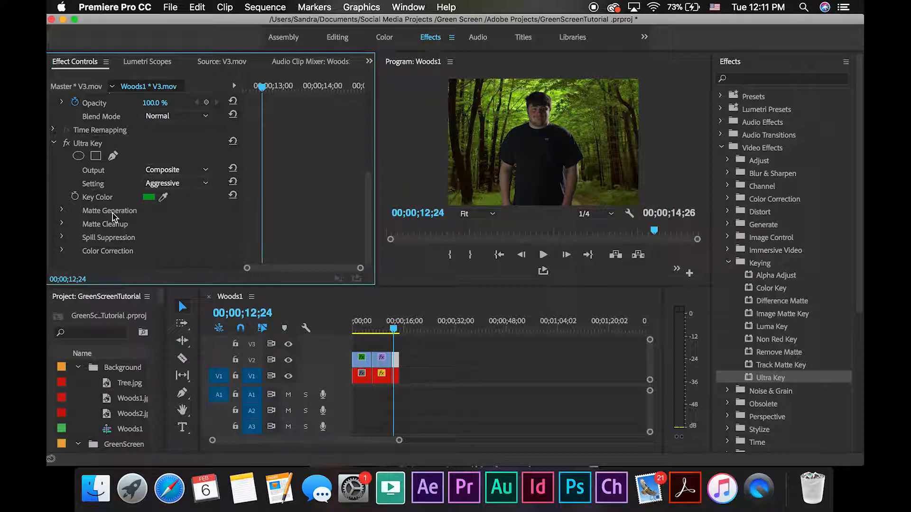
Try a Matte Cleanup choke of 100 on V3.mov's Ultra Key, compare it with the original, and undo it.
{"action": "left_click", "coordinate": [61, 223]}
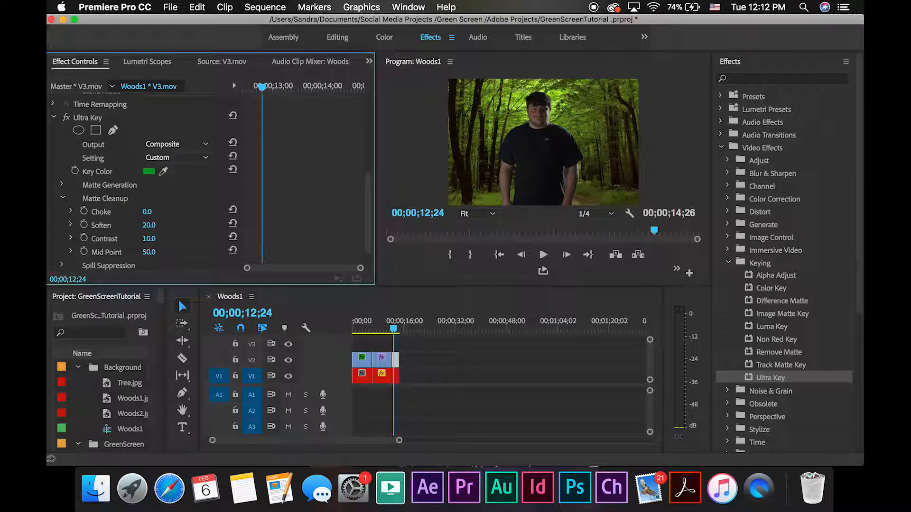
{"action": "left_click", "coordinate": [147, 213]}
{"action": "type", "text": "100"}
{"action": "key", "text": "Return"}
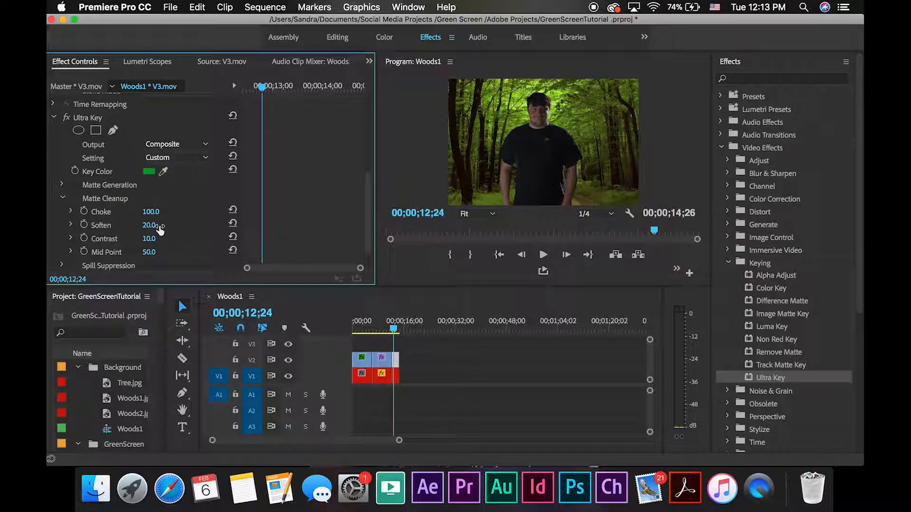
{"action": "key", "text": "super+z"}
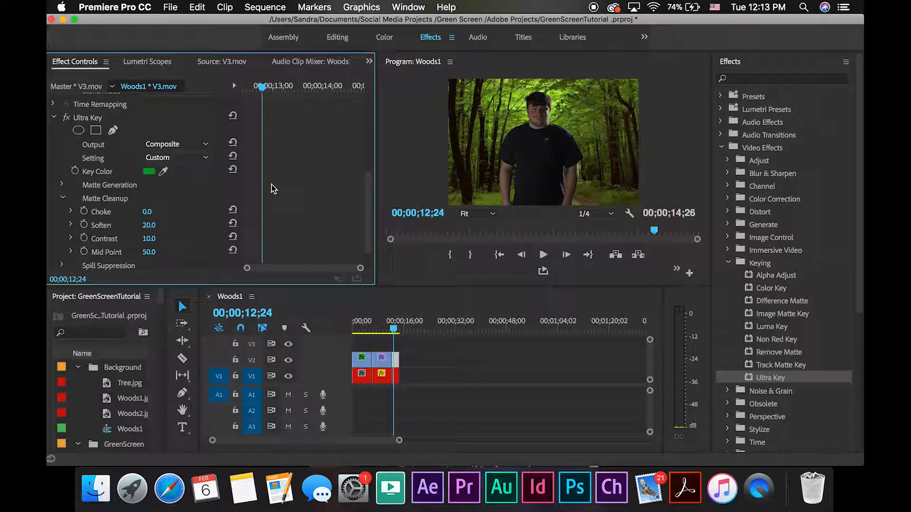
{"action": "key", "text": "super+shift+z"}
{"action": "key", "text": "super+shift+z"}
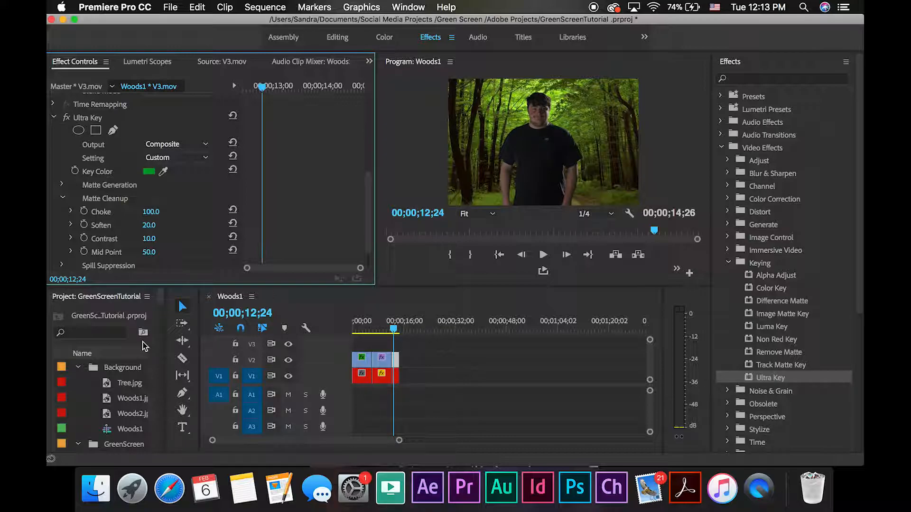
{"action": "key", "text": "super+z"}
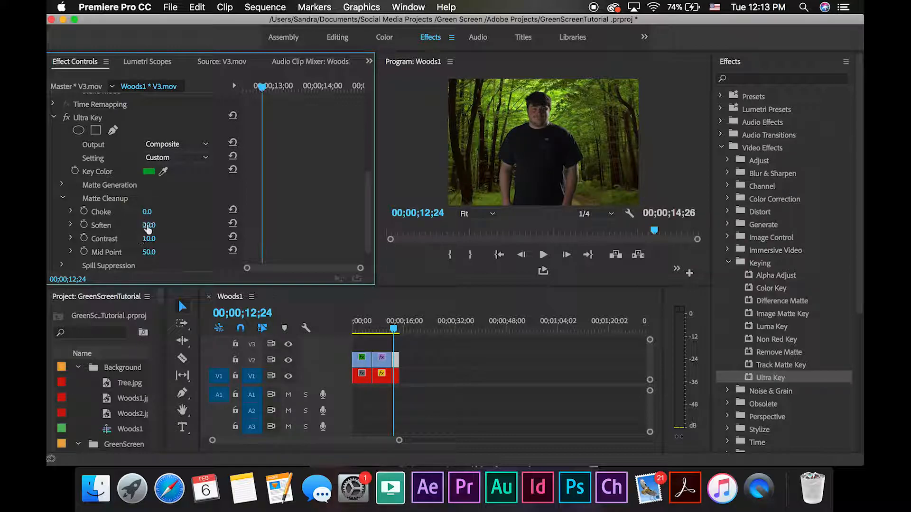
{"action": "scroll", "coordinate": [167, 240], "scroll_direction": "down", "scroll_amount": 2}
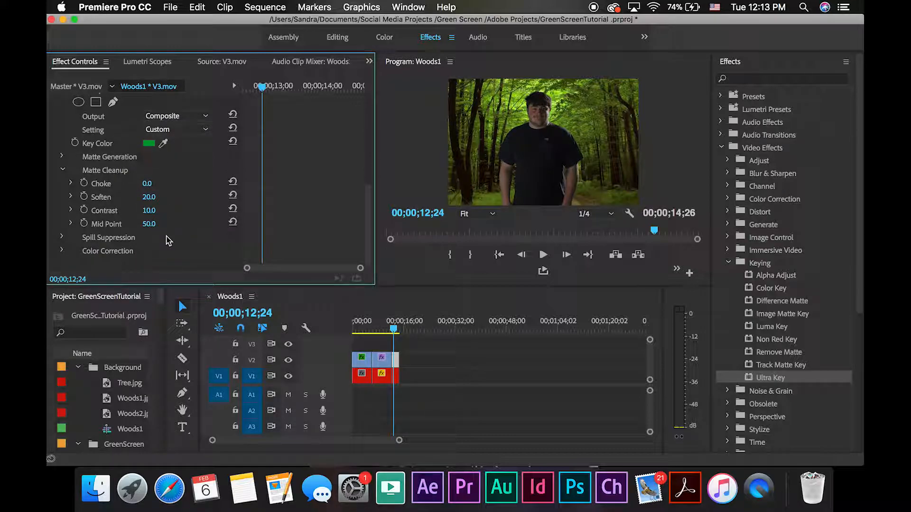
{"action": "left_click", "coordinate": [62, 170]}
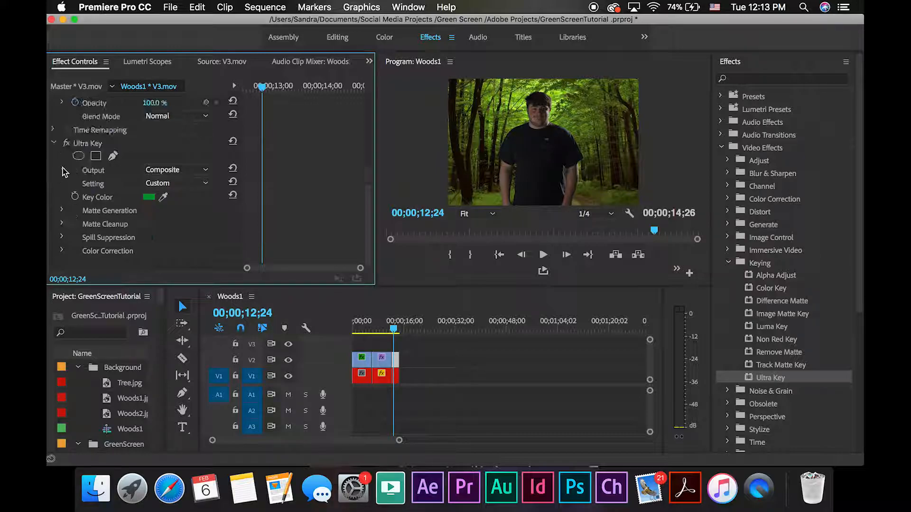
{"action": "left_click", "coordinate": [62, 238]}
{"action": "scroll", "coordinate": [62, 240], "scroll_direction": "down", "scroll_amount": 4}
Reduce V3.mov's scale to 72 so the man appears smaller against the woods.
{"action": "scroll", "coordinate": [154, 122], "scroll_direction": "up", "scroll_amount": 12}
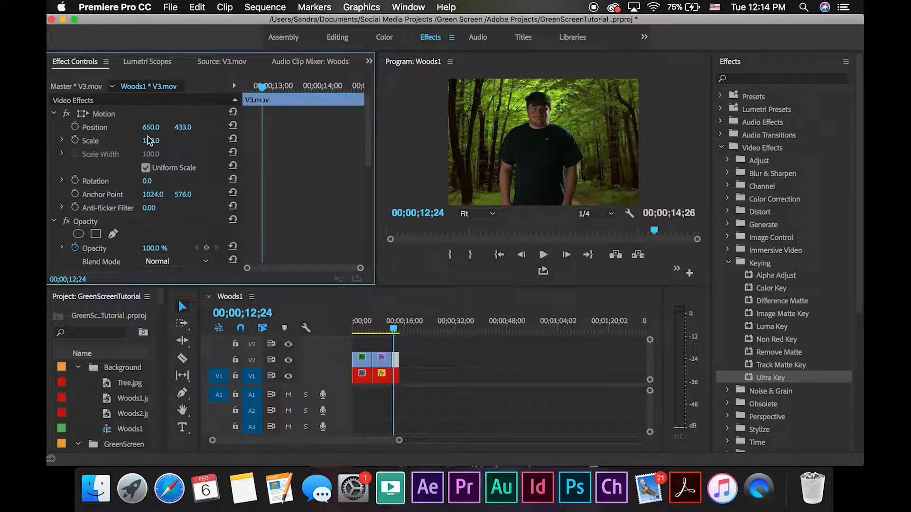
{"action": "left_click", "coordinate": [153, 128]}
{"action": "left_click", "coordinate": [154, 137]}
{"action": "mouse_move", "coordinate": [151, 141]}
{"action": "left_mouse_down"}
{"action": "mouse_move", "coordinate": [123, 140]}
{"action": "mouse_move", "coordinate": [138, 140]}
{"action": "left_mouse_up"}
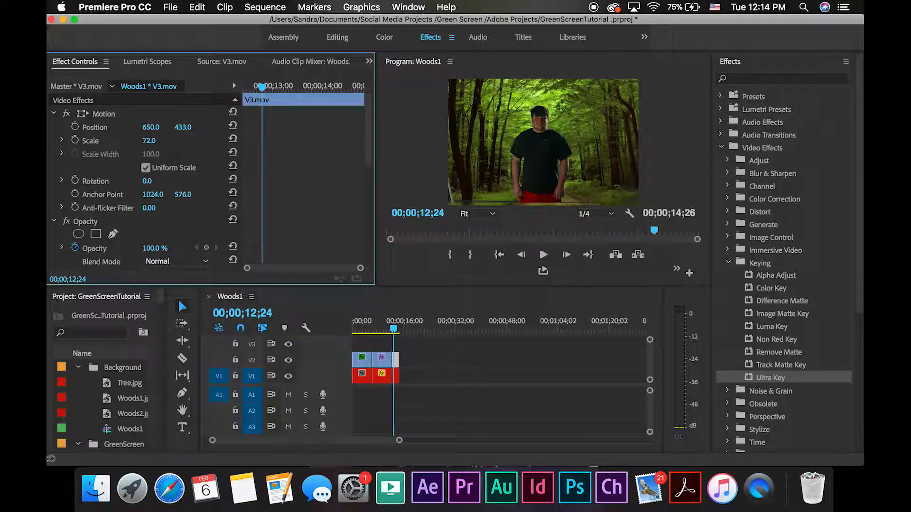